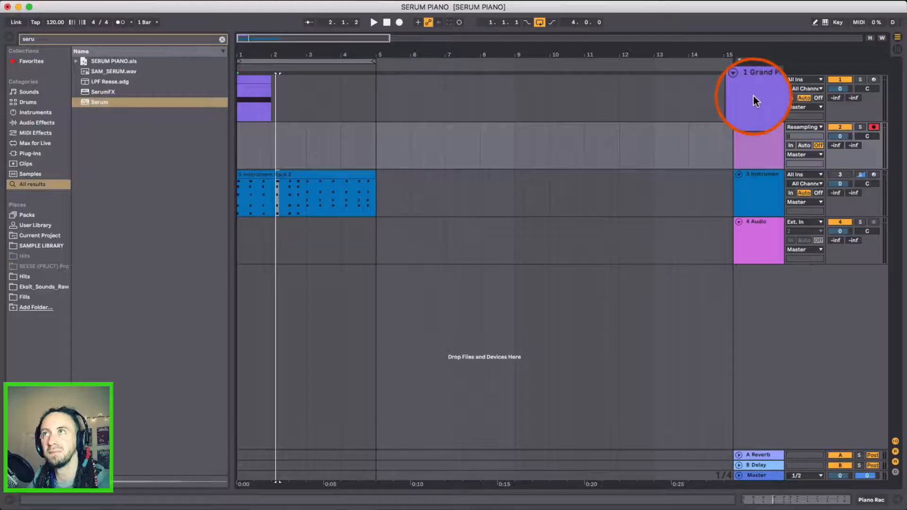
Step: Show the Grand Piano track's devices and browse the unfiltered Packs for the Grand Piano Solo presets
{"action": "left_click", "coordinate": [753, 95]}
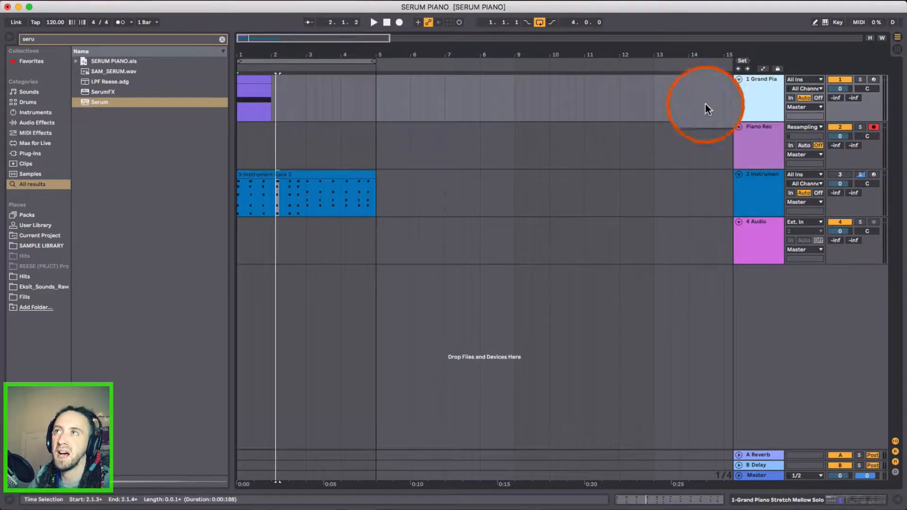
{"action": "double_click", "coordinate": [770, 103]}
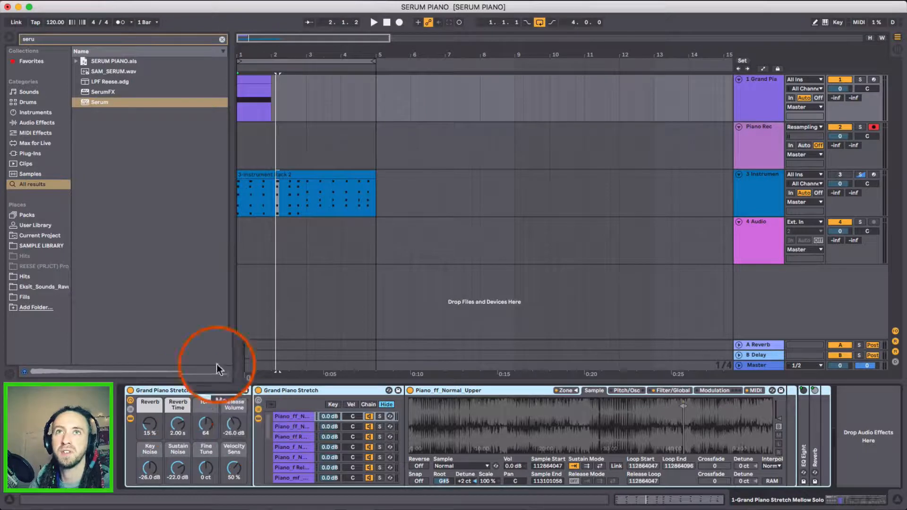
{"action": "left_click", "coordinate": [27, 215]}
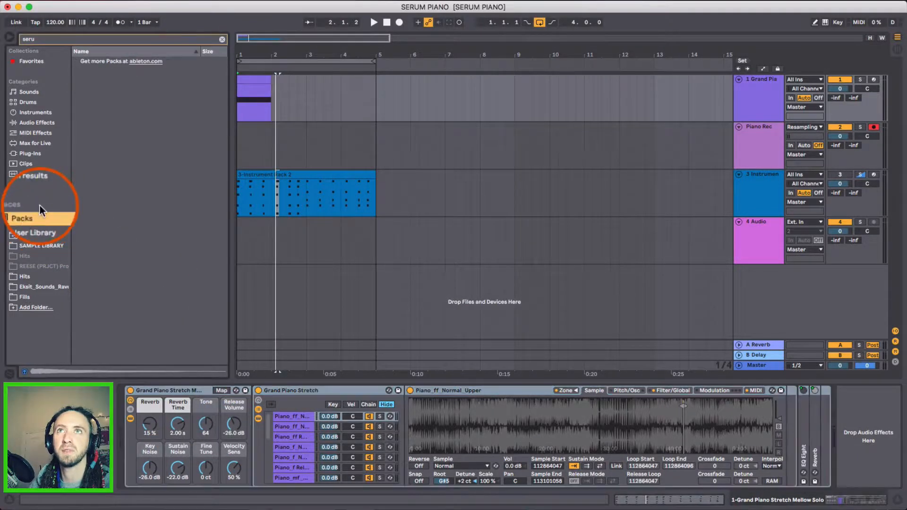
{"action": "left_click", "coordinate": [221, 39]}
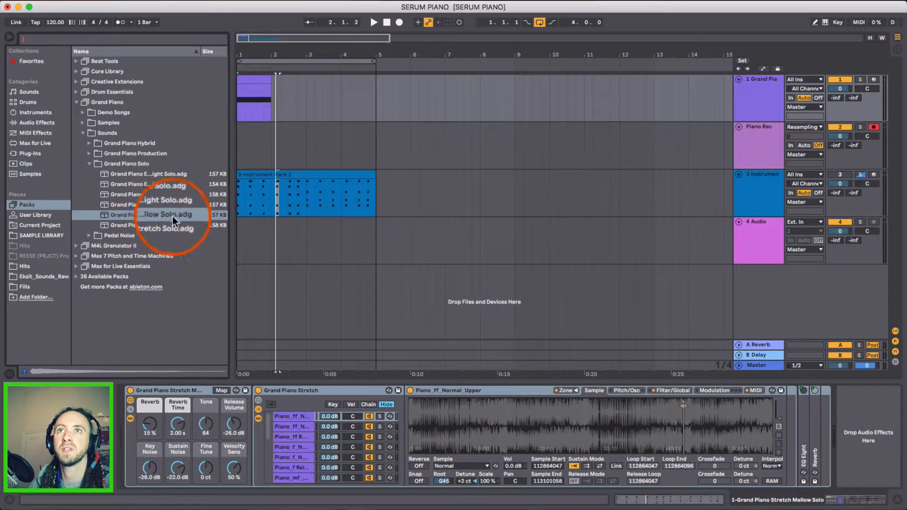
Step: View the Grand Piano clip's single F3 note, play it back, and close the clip's detail view
{"action": "double_click", "coordinate": [257, 80]}
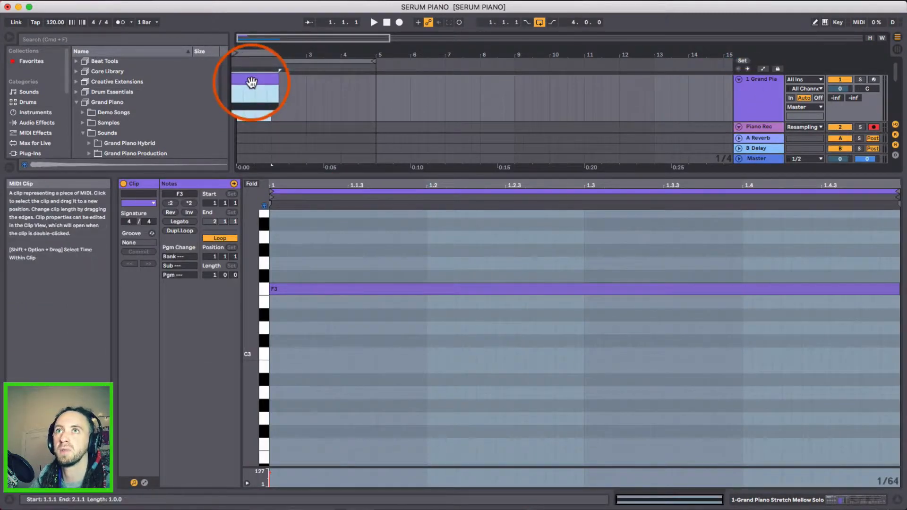
{"action": "key", "text": "space"}
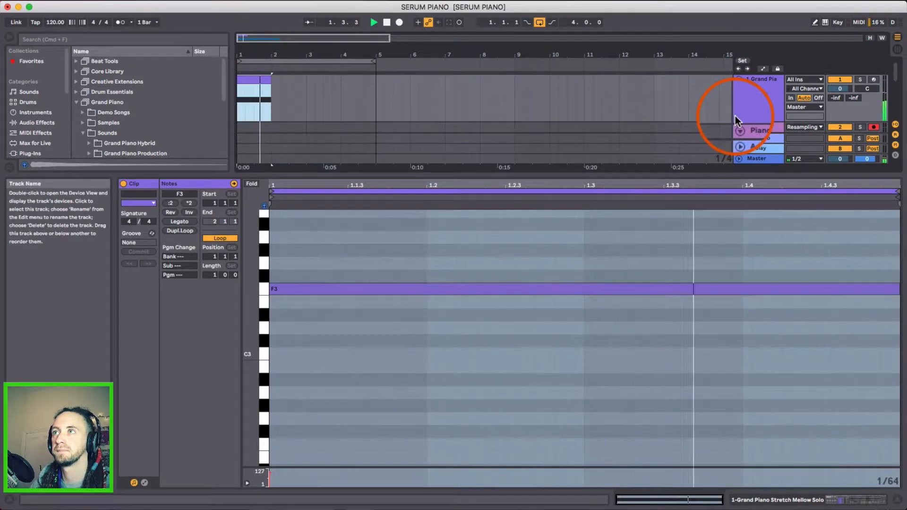
{"action": "key", "text": "space"}
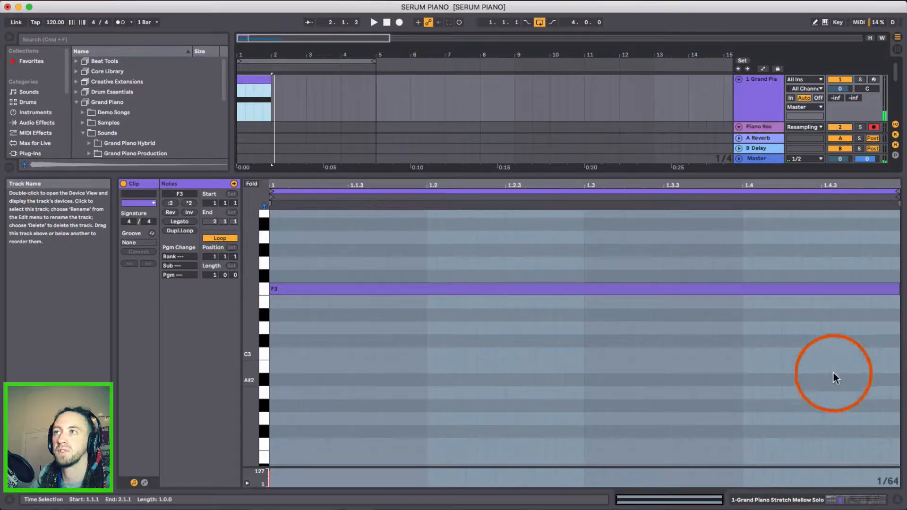
{"action": "left_click", "coordinate": [896, 500]}
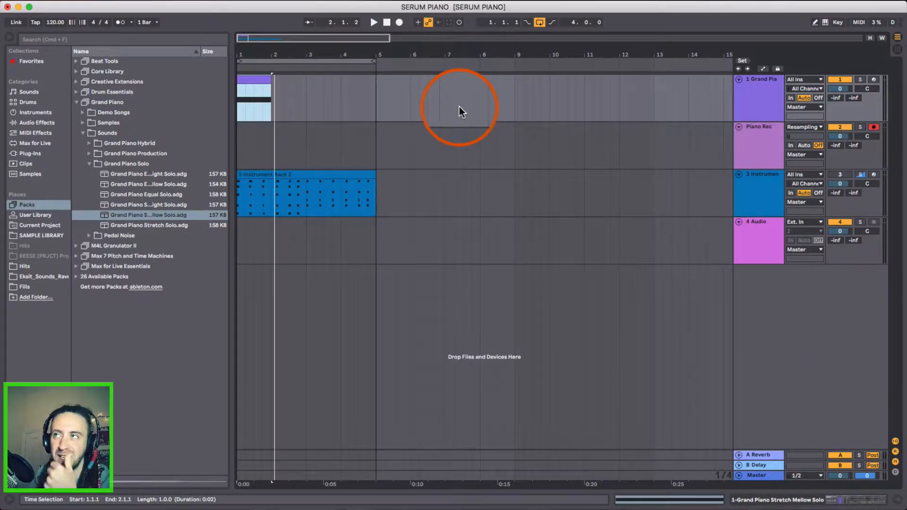
Step: Record the Grand Piano note by resampling onto the Piano Rec track, starting at 1.1.1
{"action": "left_click", "coordinate": [760, 152]}
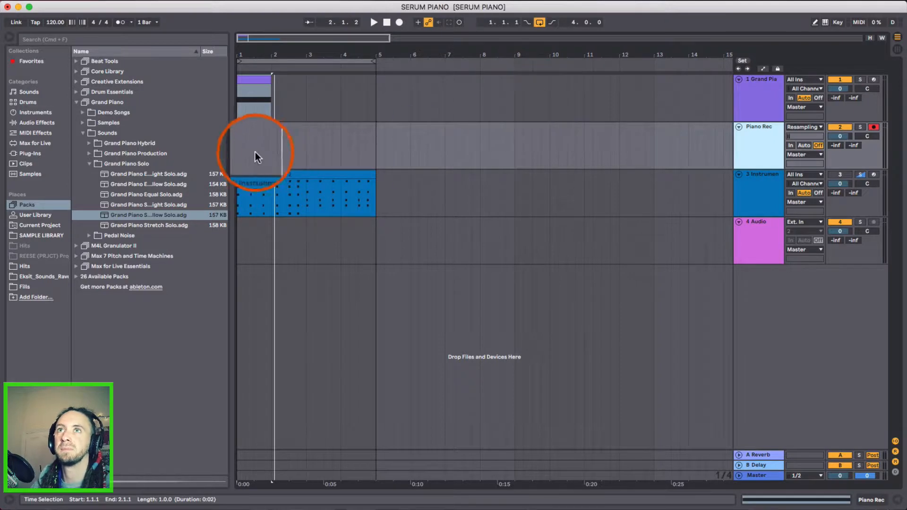
{"action": "left_click", "coordinate": [240, 146]}
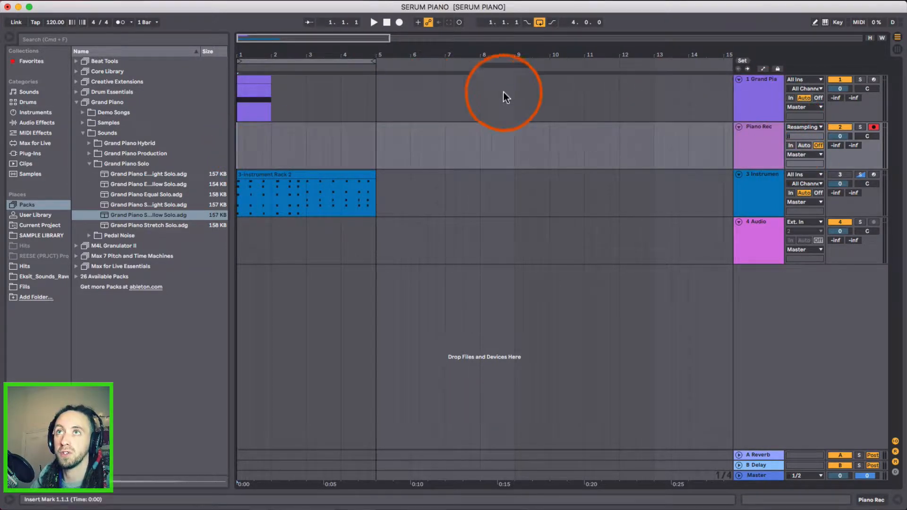
{"action": "left_click", "coordinate": [399, 26]}
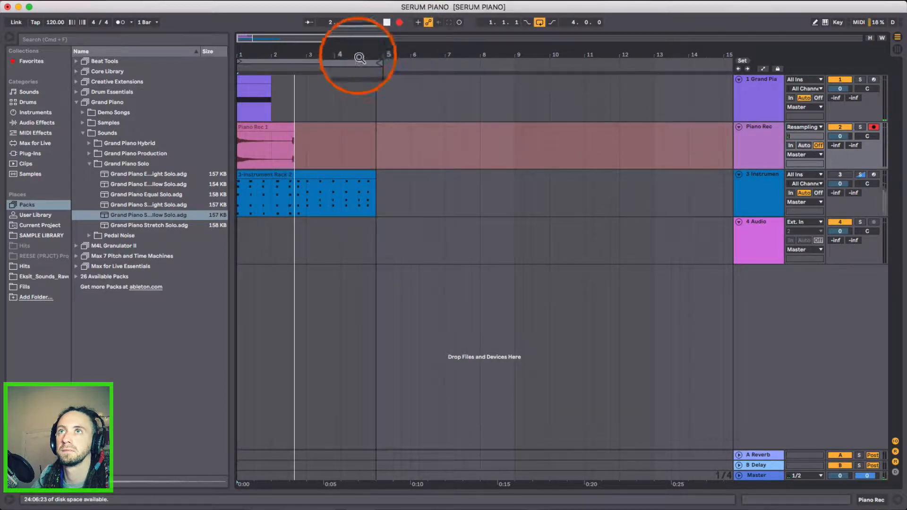
{"action": "key", "text": "space"}
Step: Trim the Piano Rec clip to end at 2.1.1 and add a fade-out at its end
{"action": "left_click_drag", "start_coordinate": [301, 127], "coordinate": [271, 132]}
{"action": "left_click_drag", "start_coordinate": [265, 53], "coordinate": [267, 88]}
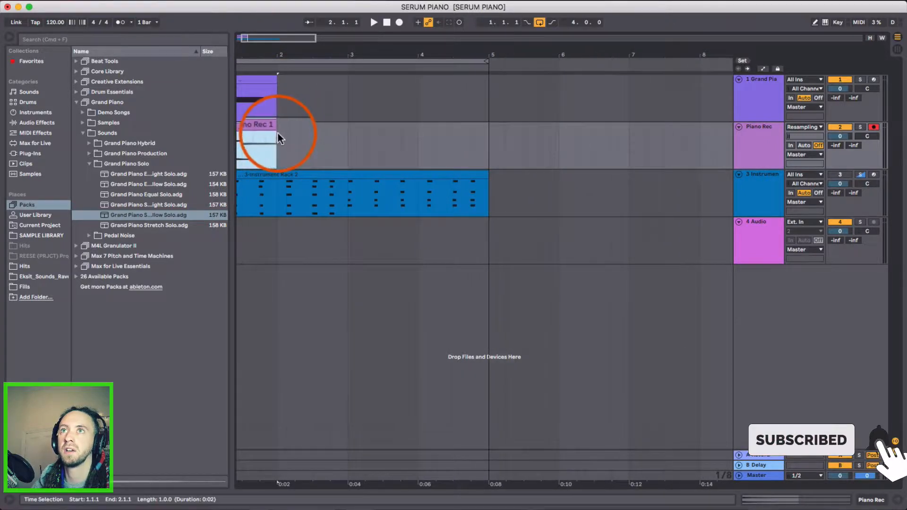
{"action": "left_click_drag", "start_coordinate": [276, 132], "coordinate": [254, 133]}
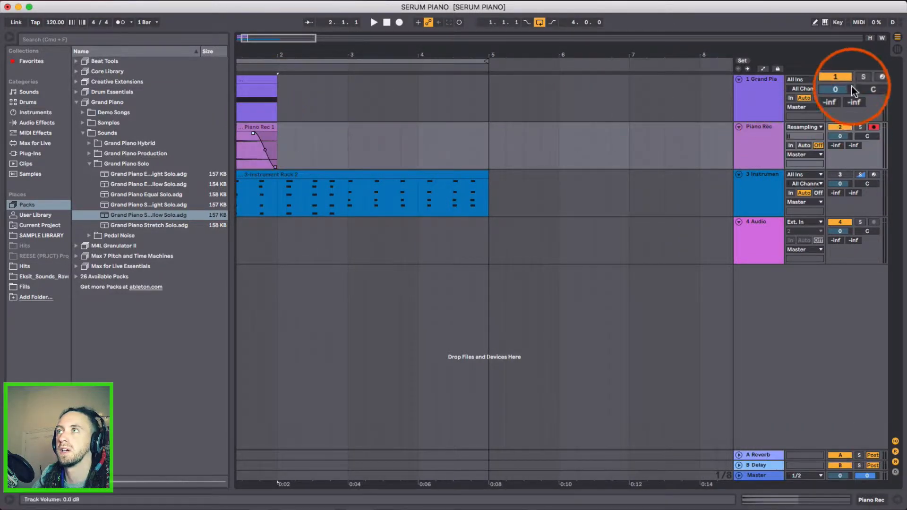
Step: Mute the Grand Piano track and play the recorded Piano Rec clip from the start
{"action": "left_click", "coordinate": [840, 79]}
{"action": "scroll", "coordinate": [347, 146], "scroll_direction": "left", "scroll_amount": 2}
{"action": "left_click", "coordinate": [258, 129]}
{"action": "key", "text": "space"}
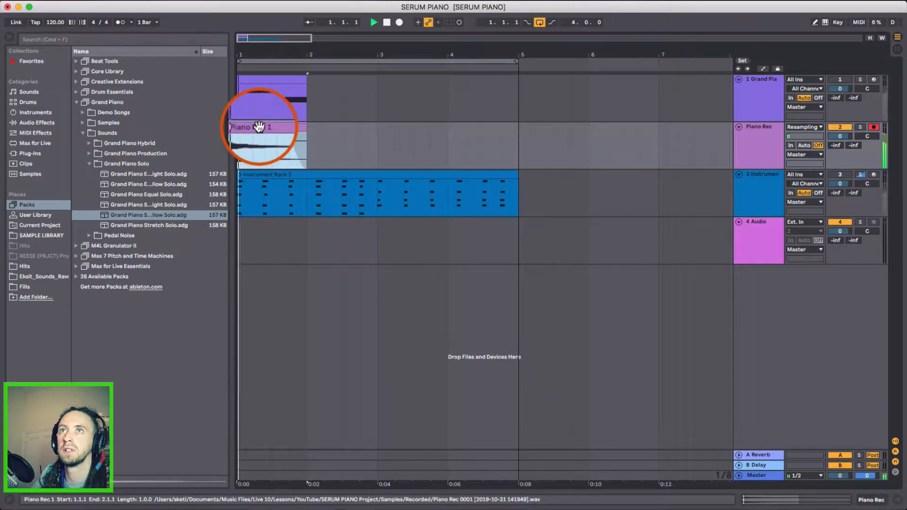
{"action": "key", "text": "space"}
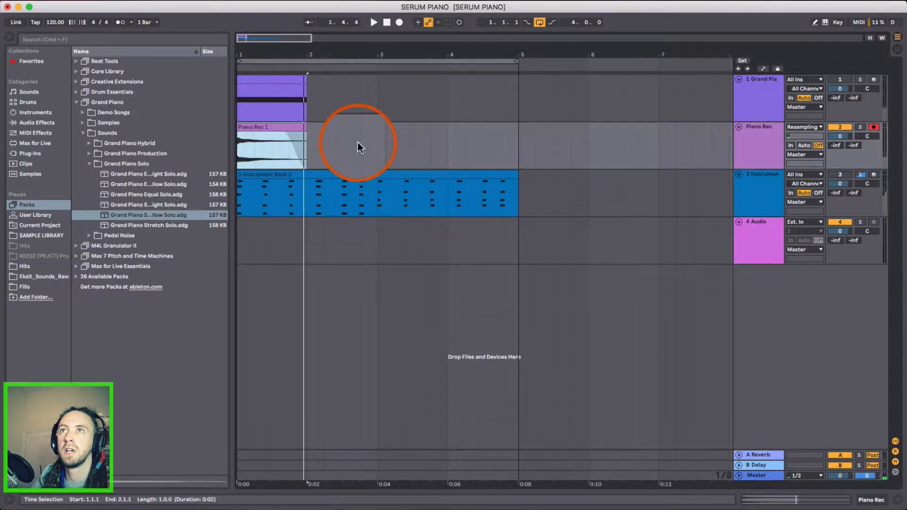
Step: Consolidate the faded Piano Rec clip into a new audio sample
{"action": "left_click_drag", "start_coordinate": [271, 46], "coordinate": [274, 59]}
{"action": "scroll", "coordinate": [343, 150], "scroll_direction": "left", "scroll_amount": 2}
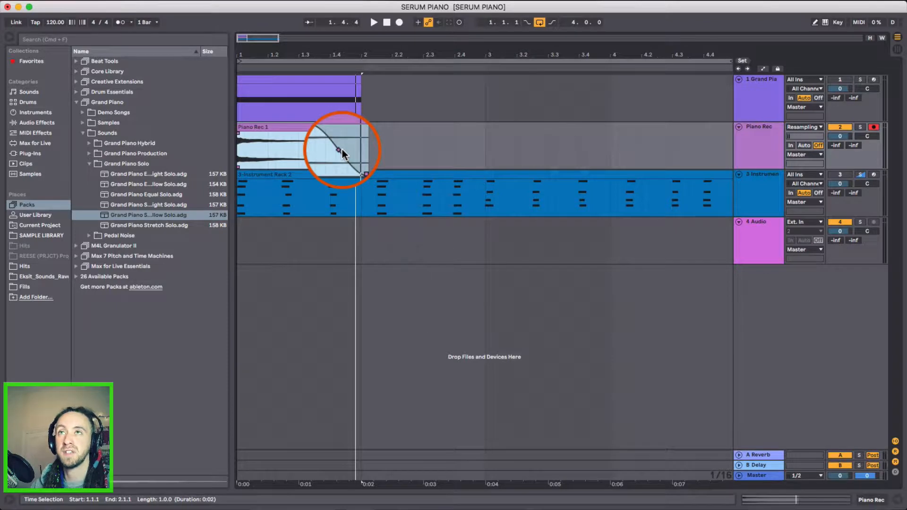
{"action": "left_click", "coordinate": [316, 134]}
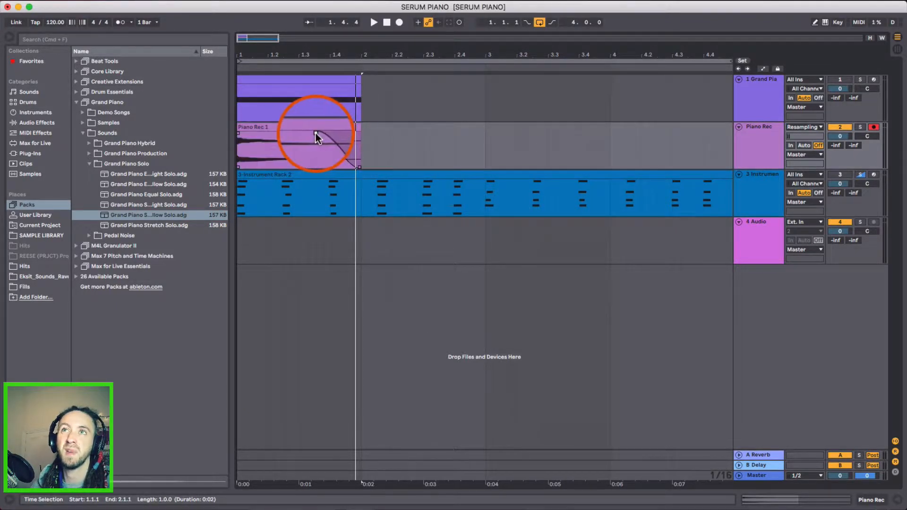
{"action": "left_click", "coordinate": [294, 127]}
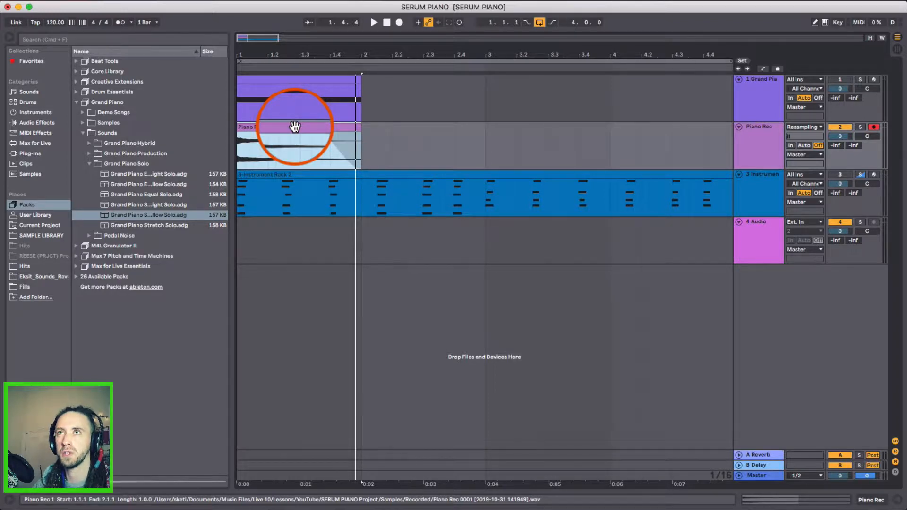
{"action": "key", "text": "super+j"}
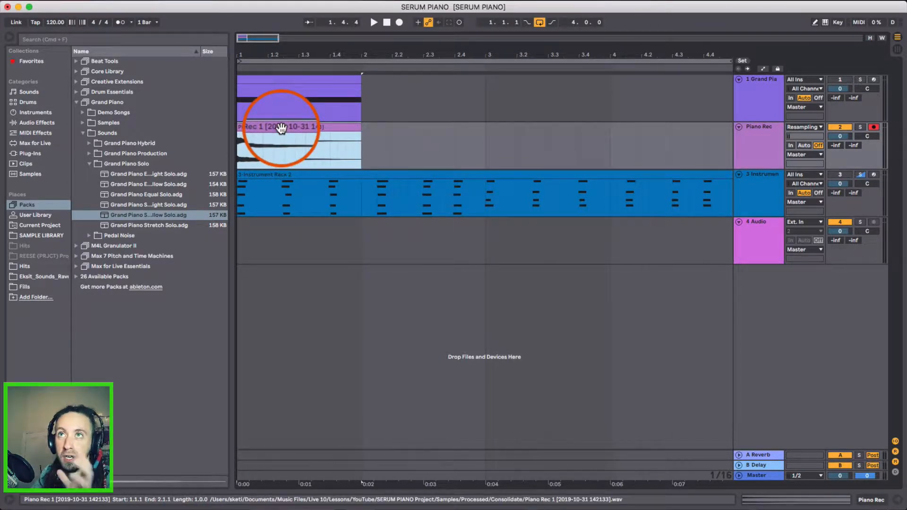
Step: Play back the consolidated piano clip to check it
{"action": "left_click", "coordinate": [285, 113]}
{"action": "left_click_drag", "start_coordinate": [361, 134], "coordinate": [373, 132]}
{"action": "key", "text": "space"}
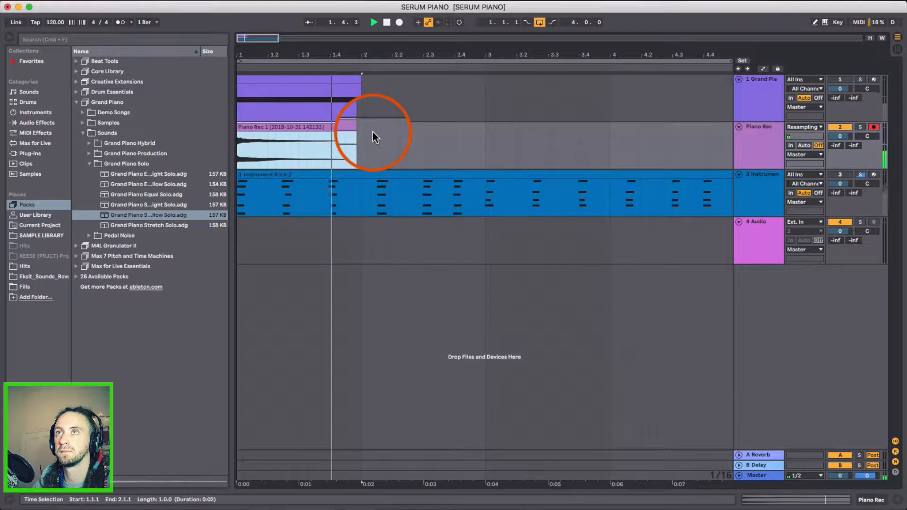
{"action": "key", "text": "space"}
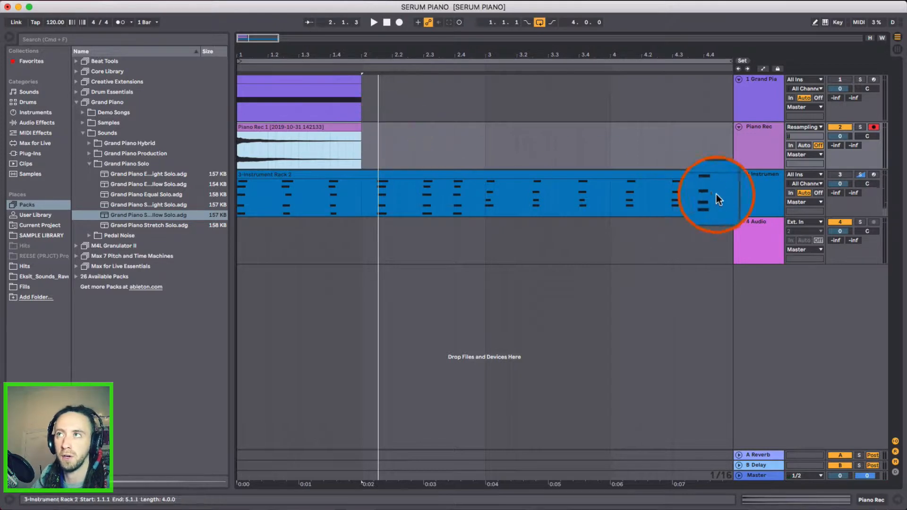
Step: Open Serum from the first chain of track 3's Instrument Rack and arm that track for recording
{"action": "double_click", "coordinate": [756, 176]}
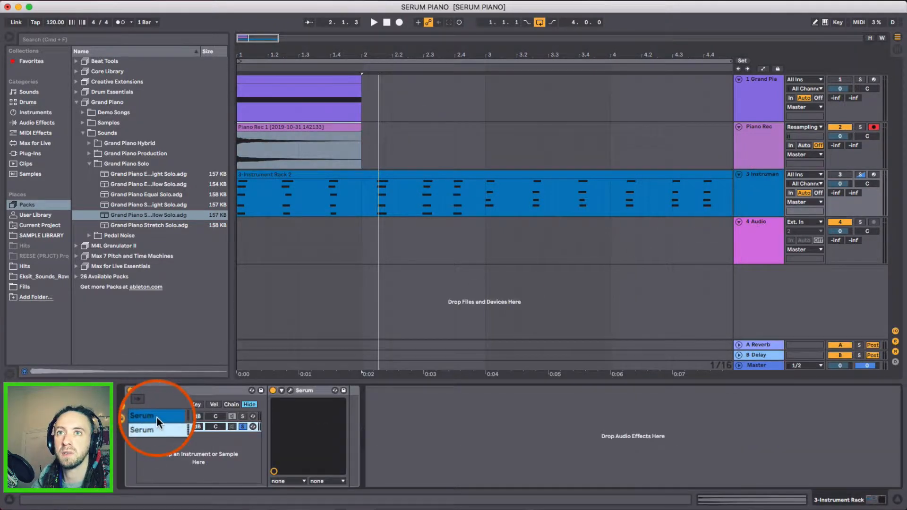
{"action": "left_click", "coordinate": [157, 417]}
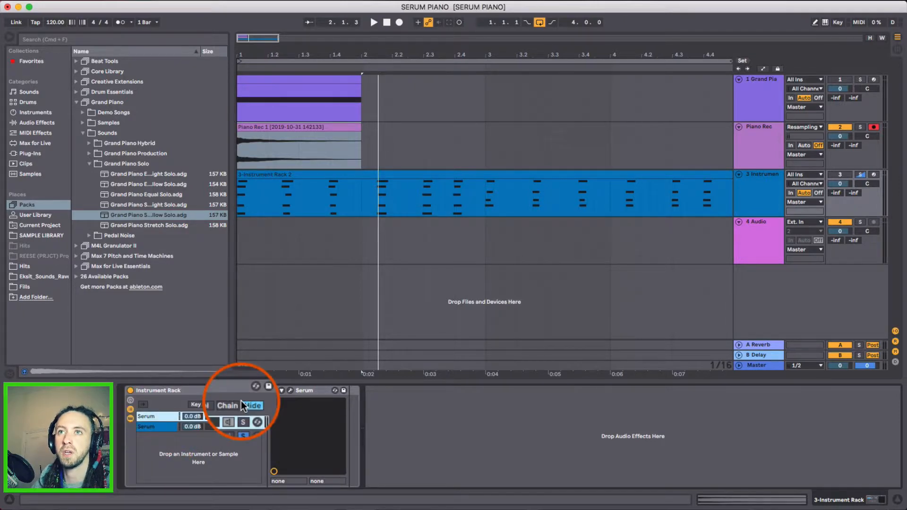
{"action": "left_click", "coordinate": [290, 390]}
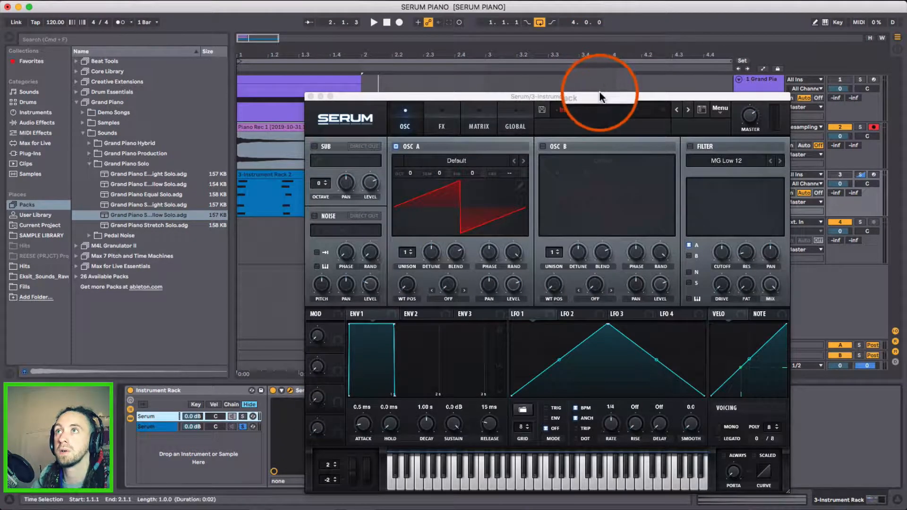
{"action": "left_click_drag", "start_coordinate": [600, 92], "coordinate": [636, 17]}
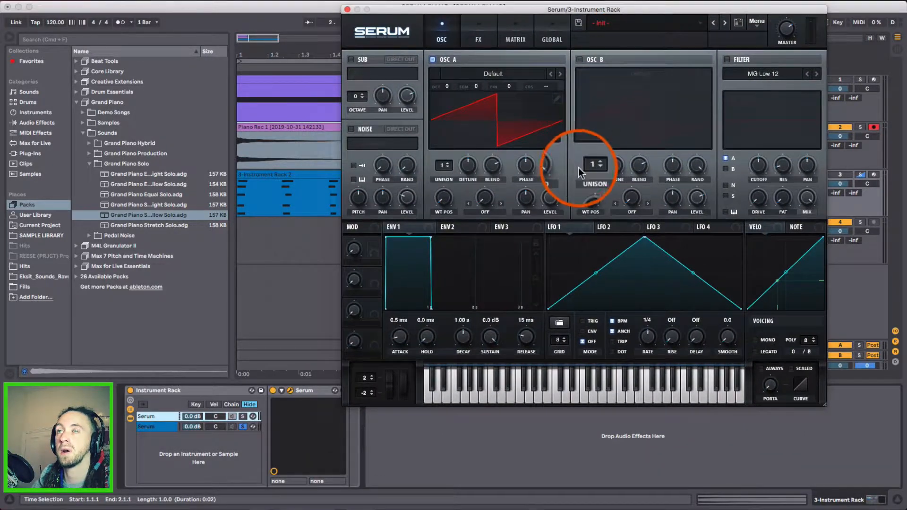
{"action": "left_click_drag", "start_coordinate": [475, 10], "coordinate": [491, 26]}
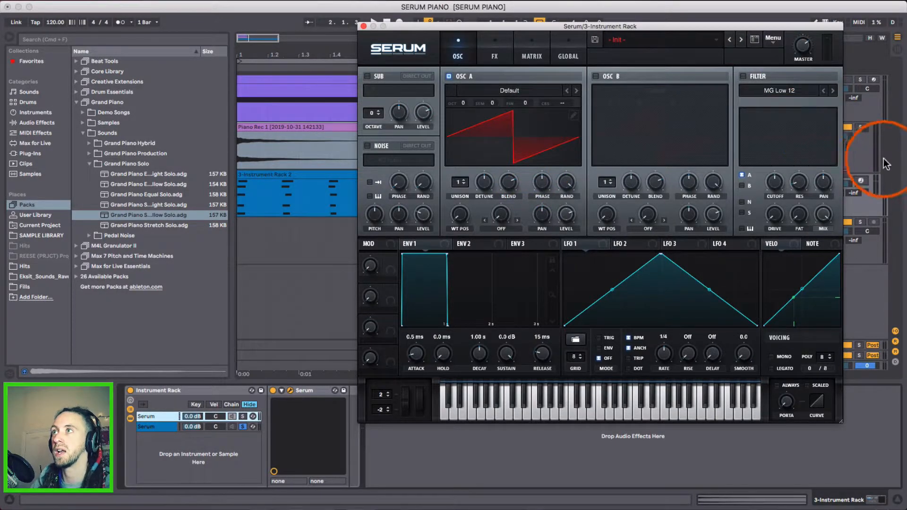
{"action": "left_click", "coordinate": [868, 176]}
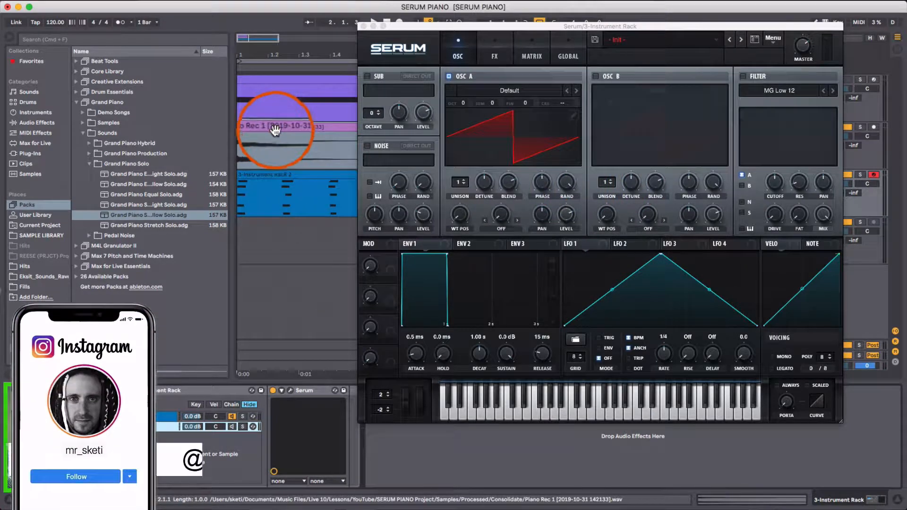
Step: Import the consolidated piano clip into Serum's Oscillator A using the constant framesize (pitch avg) option
{"action": "left_click_drag", "start_coordinate": [264, 129], "coordinate": [544, 134]}
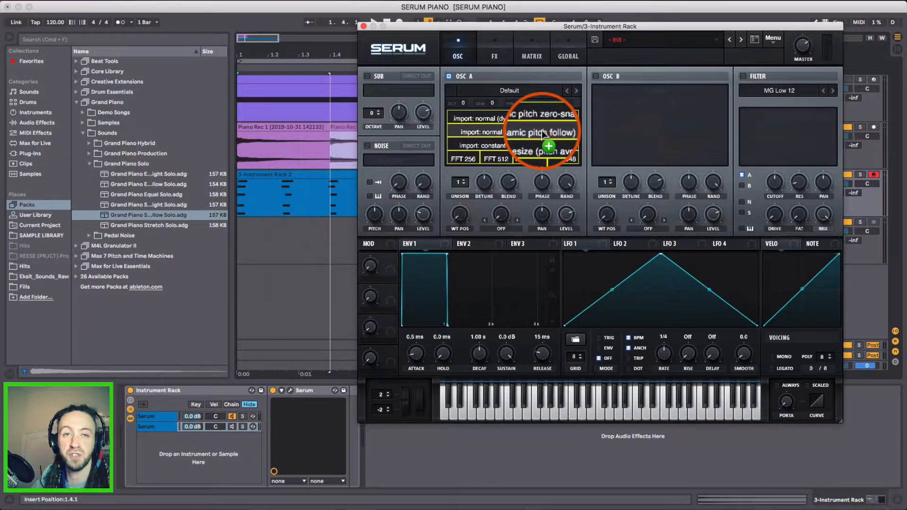
{"action": "mouse_move", "coordinate": [544, 134]}
{"action": "left_mouse_down"}
{"action": "mouse_move", "coordinate": [534, 129]}
{"action": "mouse_move", "coordinate": [480, 149]}
{"action": "mouse_move", "coordinate": [555, 145]}
{"action": "mouse_move", "coordinate": [544, 147]}
{"action": "left_mouse_up"}
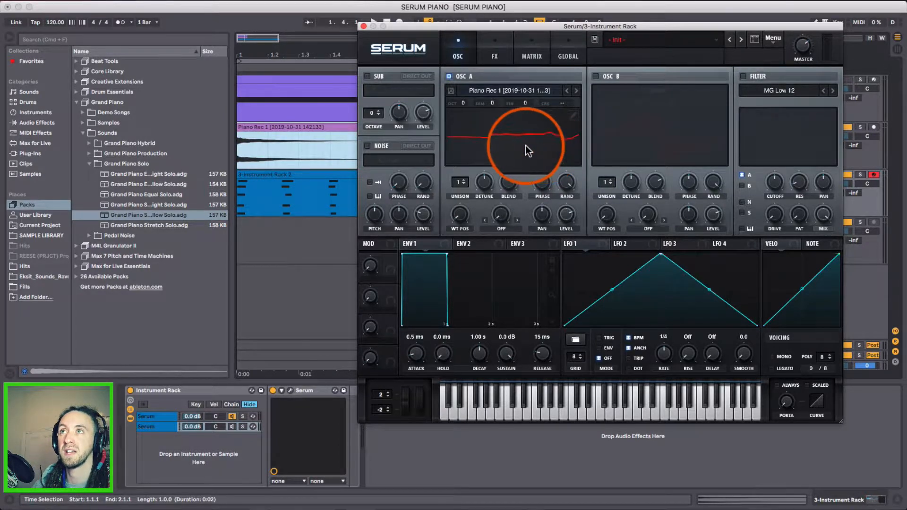
Step: Inspect Oscillator A's imported wavetable in the table editor, close it, and sweep the wavetable position
{"action": "left_click", "coordinate": [573, 117]}
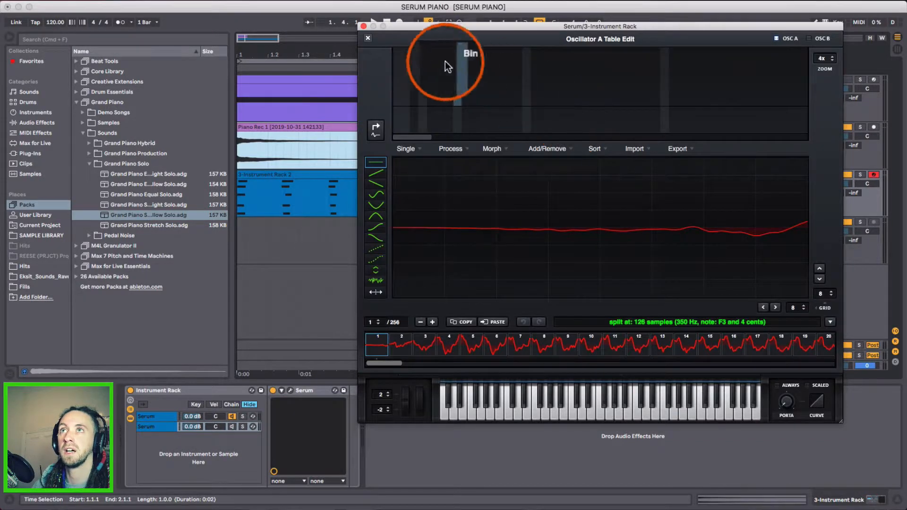
{"action": "left_click", "coordinate": [367, 38]}
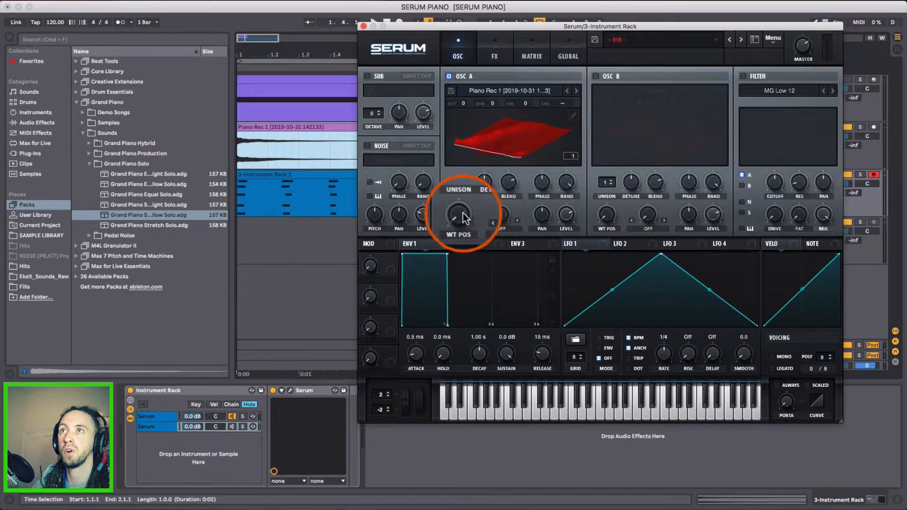
{"action": "left_click_drag", "start_coordinate": [458, 211], "coordinate": [476, 241]}
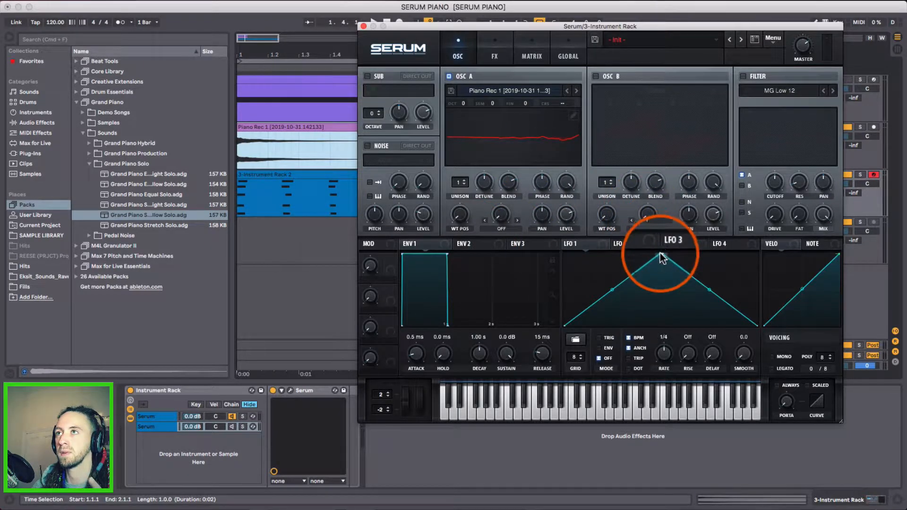
Step: Shape LFO 1 into a rising ramp and assign it to Oscillator A's wavetable position in ENV mode
{"action": "left_click_drag", "start_coordinate": [661, 255], "coordinate": [798, 254]}
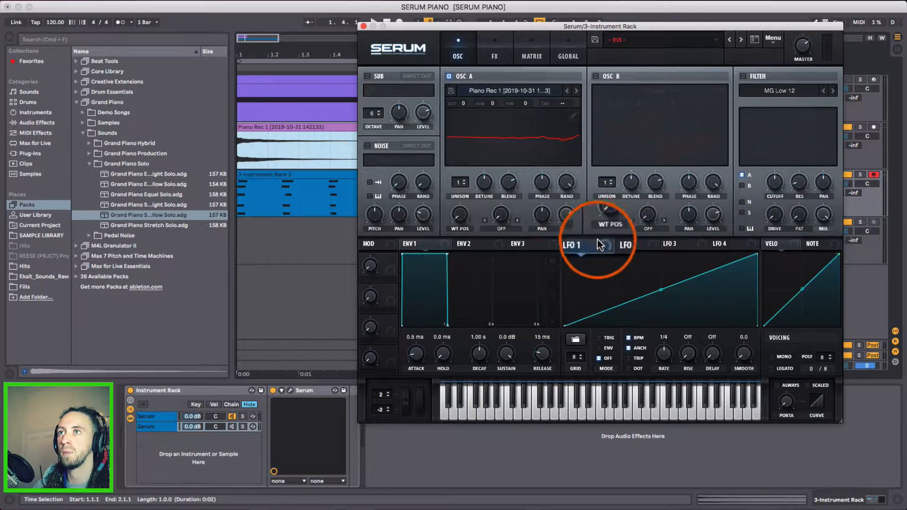
{"action": "left_click_drag", "start_coordinate": [567, 245], "coordinate": [460, 216]}
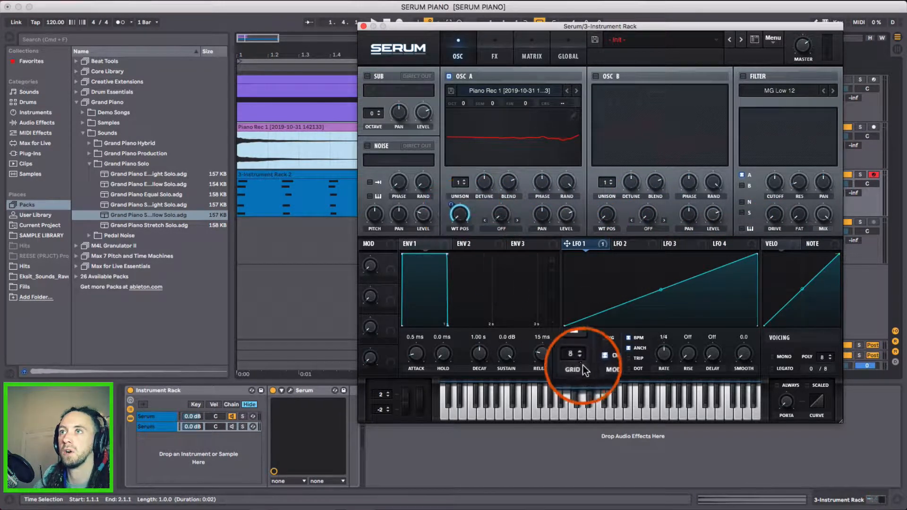
{"action": "left_click", "coordinate": [600, 346]}
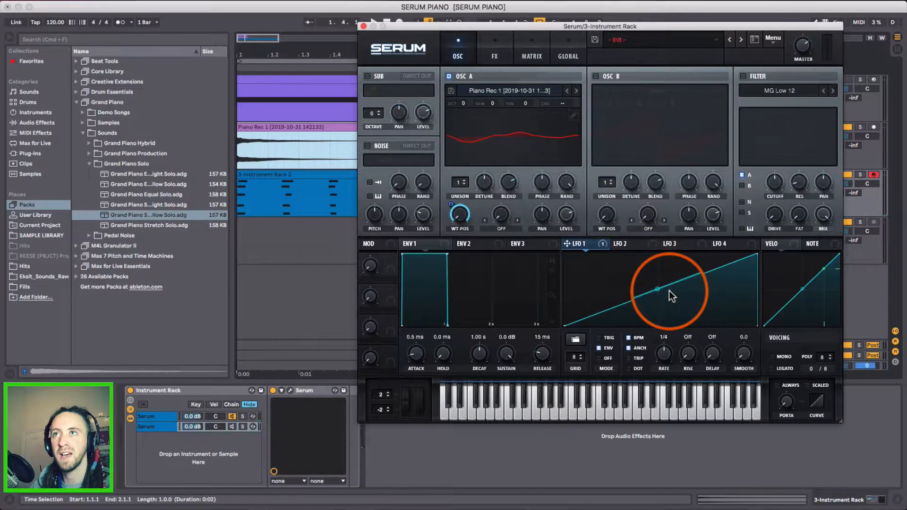
Step: Open Oscillator A's table editor and remove frames 1 and 2 as a multiselection
{"action": "left_click", "coordinate": [573, 116]}
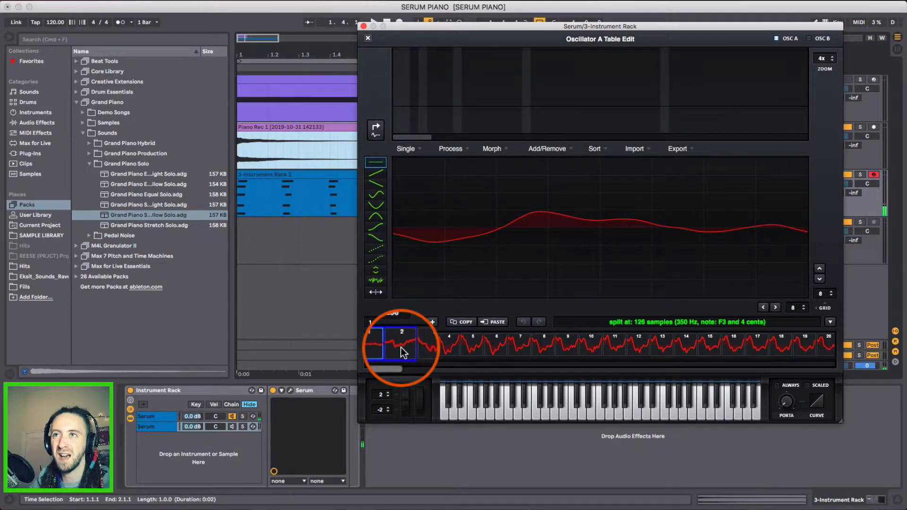
{"action": "left_click", "coordinate": [544, 148]}
{"action": "left_click", "coordinate": [380, 351]}
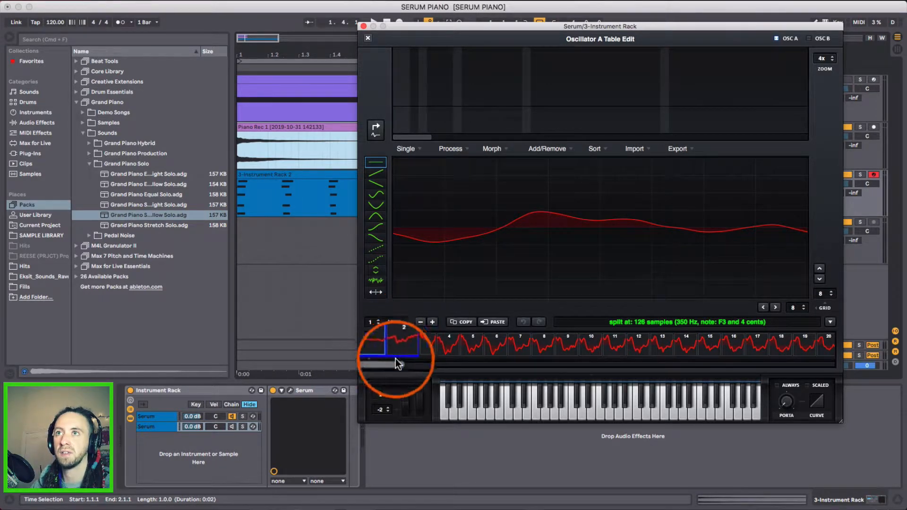
{"action": "left_click", "coordinate": [548, 149]}
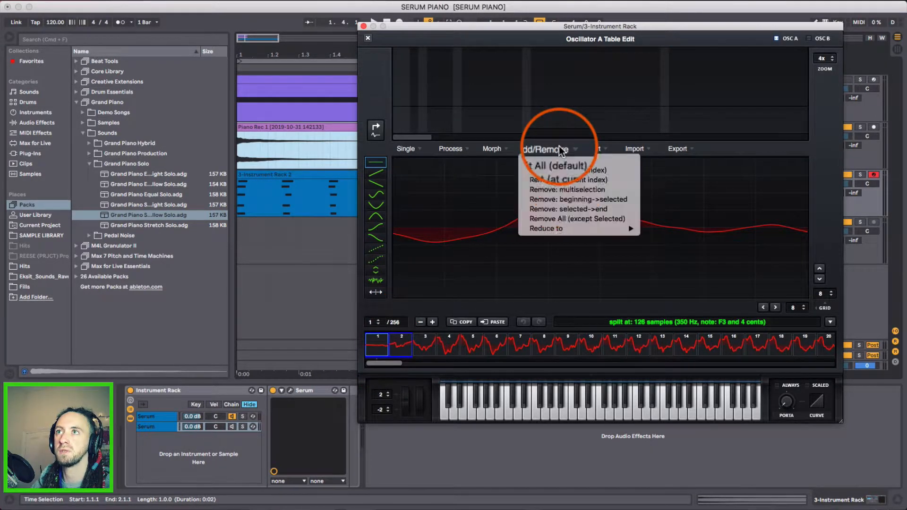
{"action": "left_click", "coordinate": [551, 191]}
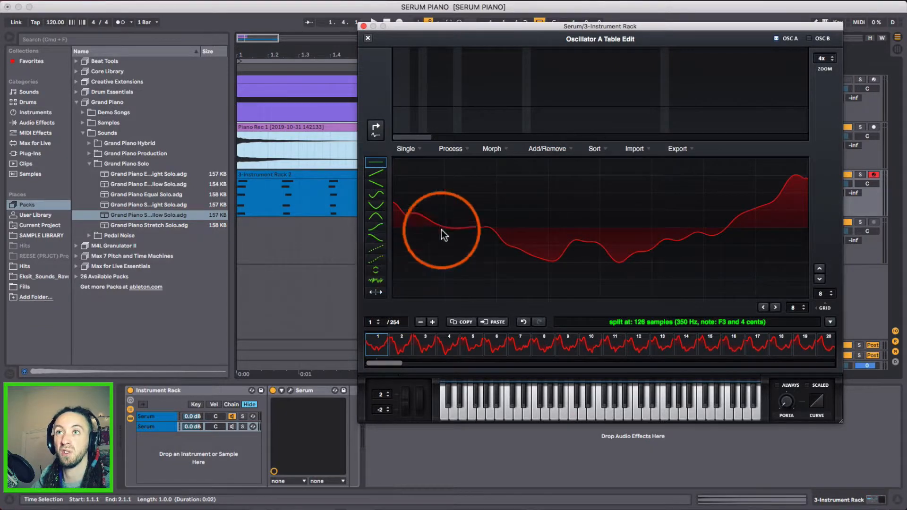
Step: Remove frames 208 through 254 from the end of the wavetable as a multiselection
{"action": "left_click_drag", "start_coordinate": [393, 364], "coordinate": [827, 368]}
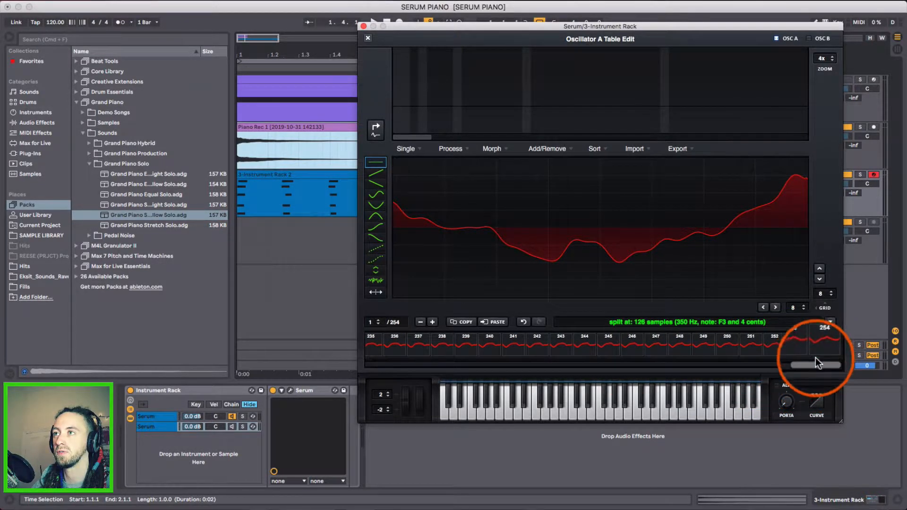
{"action": "left_click_drag", "start_coordinate": [814, 363], "coordinate": [758, 364]}
{"action": "left_click", "coordinate": [823, 347]}
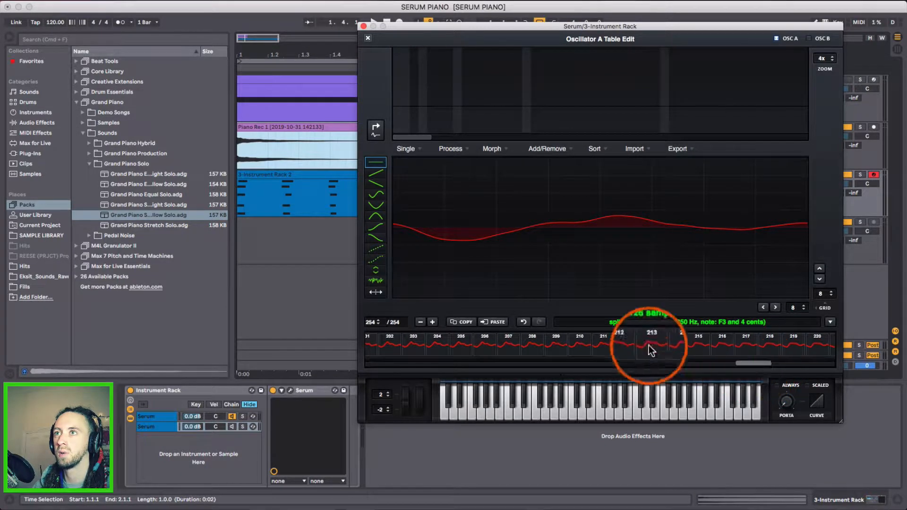
{"action": "left_click", "coordinate": [527, 342], "text": "shift"}
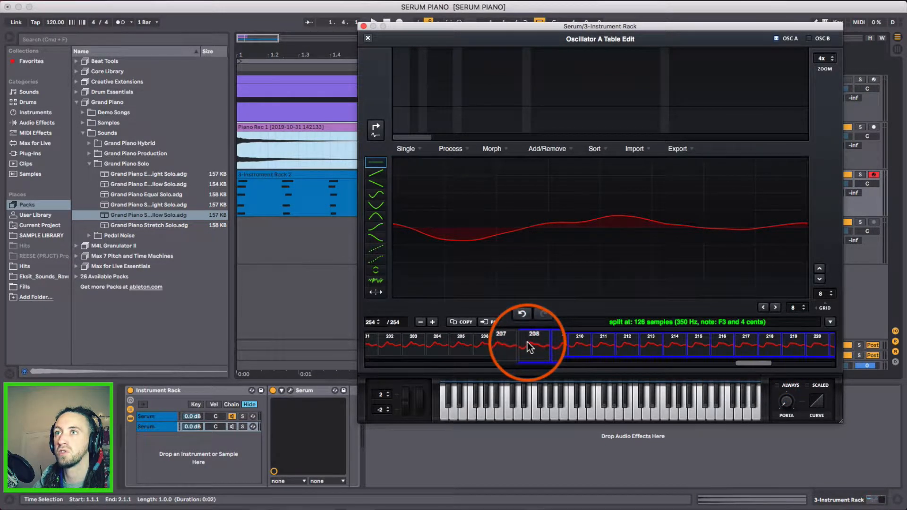
{"action": "left_click", "coordinate": [547, 149]}
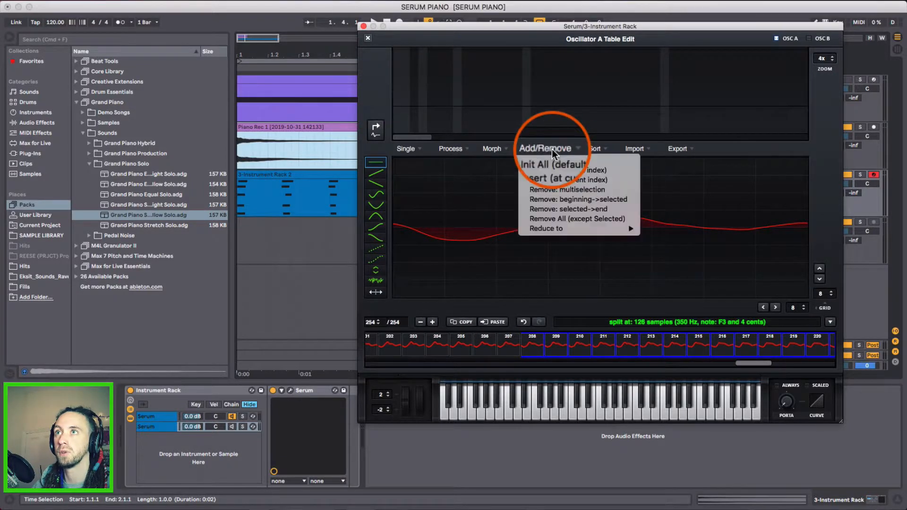
{"action": "left_click", "coordinate": [560, 190]}
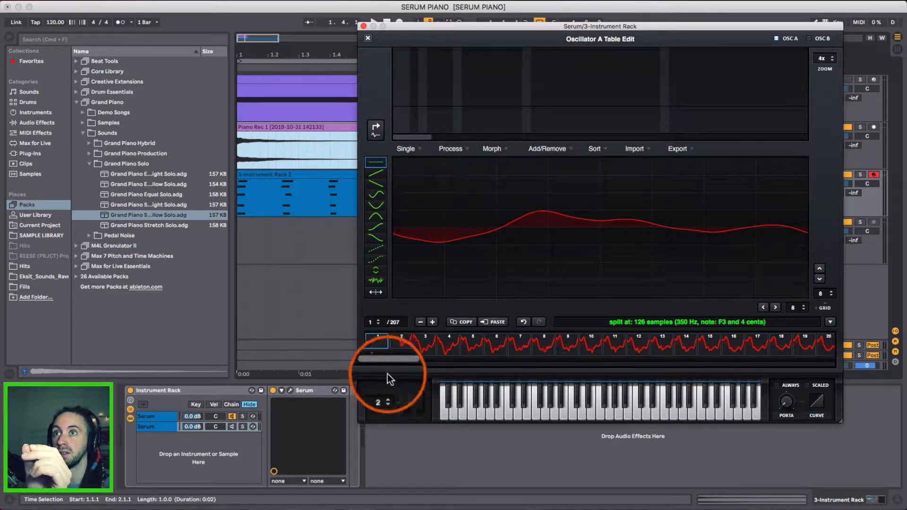
Step: Select frame 1 at the start of the table and set both the horizontal and vertical grid sizes to 64
{"action": "left_click_drag", "start_coordinate": [388, 364], "coordinate": [352, 373]}
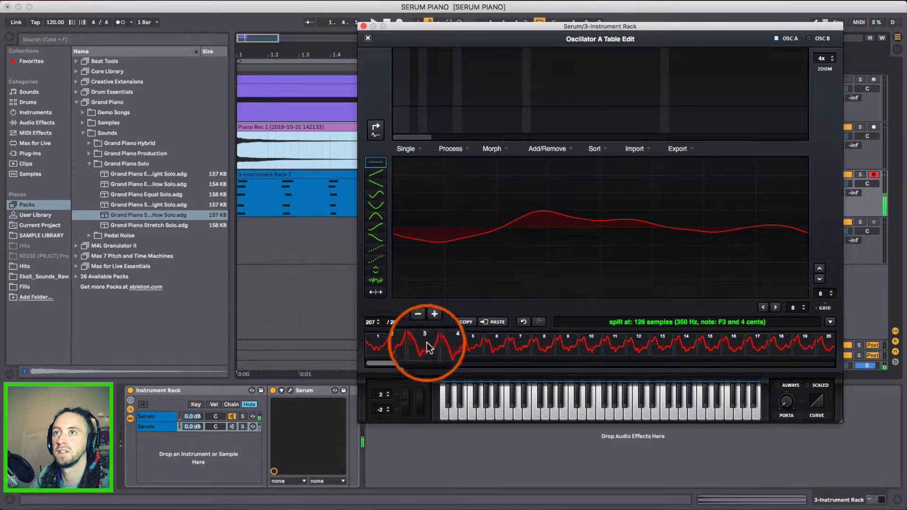
{"action": "left_click", "coordinate": [374, 345]}
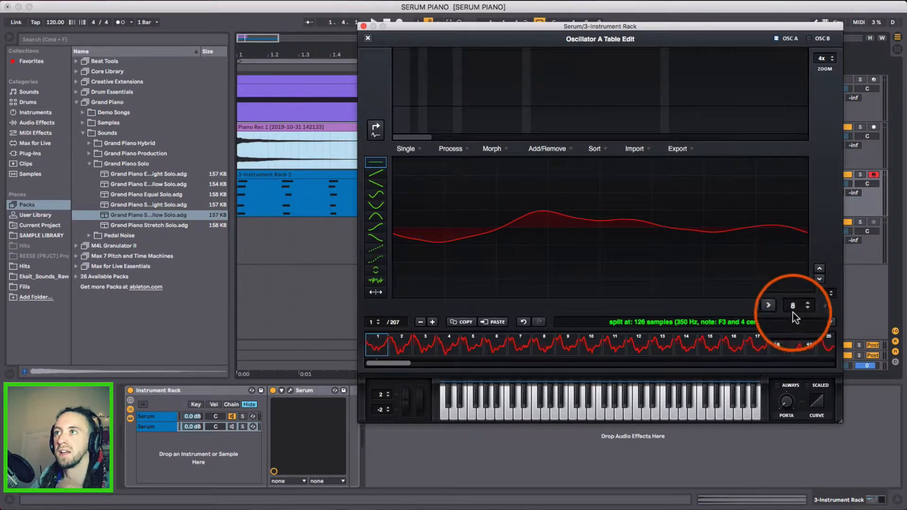
{"action": "left_click_drag", "start_coordinate": [794, 310], "coordinate": [799, 97]}
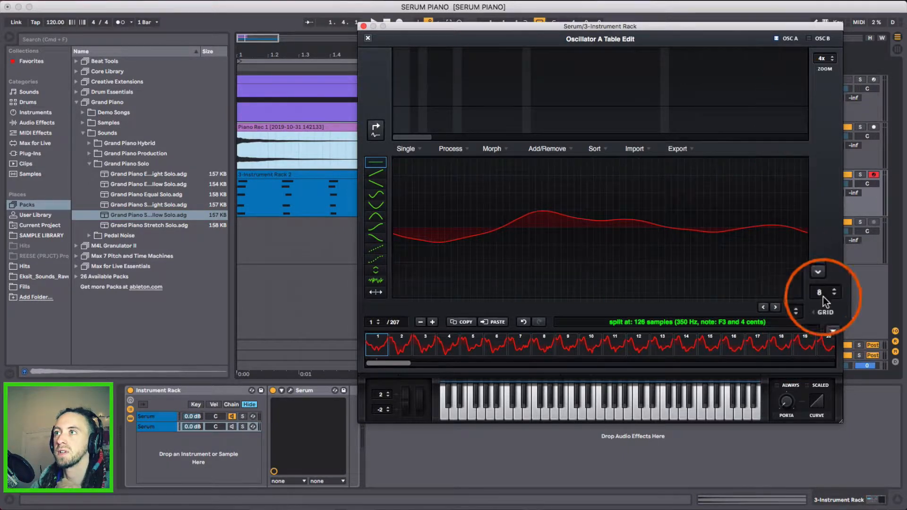
{"action": "left_click_drag", "start_coordinate": [823, 296], "coordinate": [814, 93]}
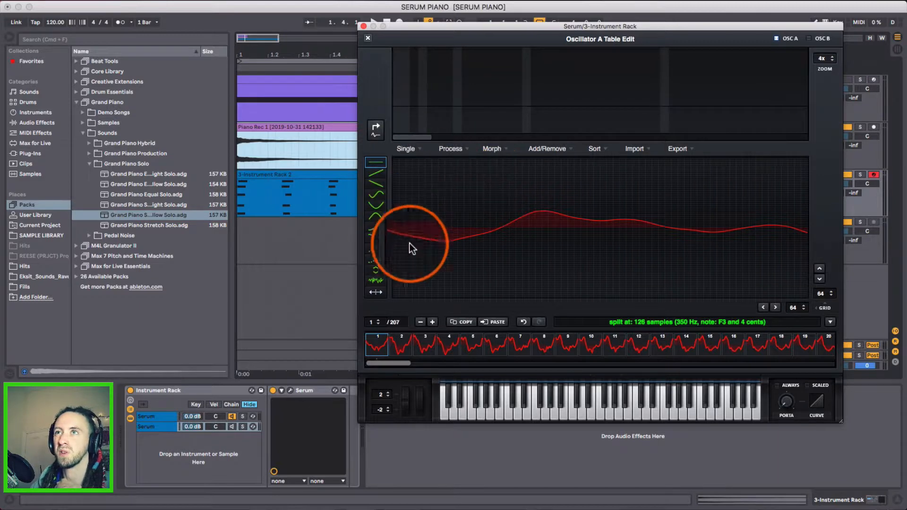
Step: Remove the wavetable's DC offset and crossfade the frame edges using the X-Fade Edges (grid size) process
{"action": "left_click", "coordinate": [453, 149]}
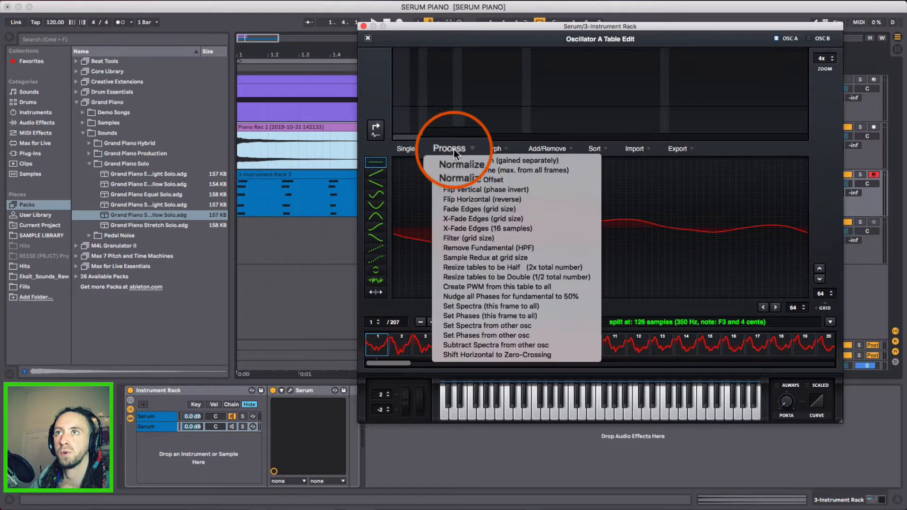
{"action": "left_click", "coordinate": [467, 180]}
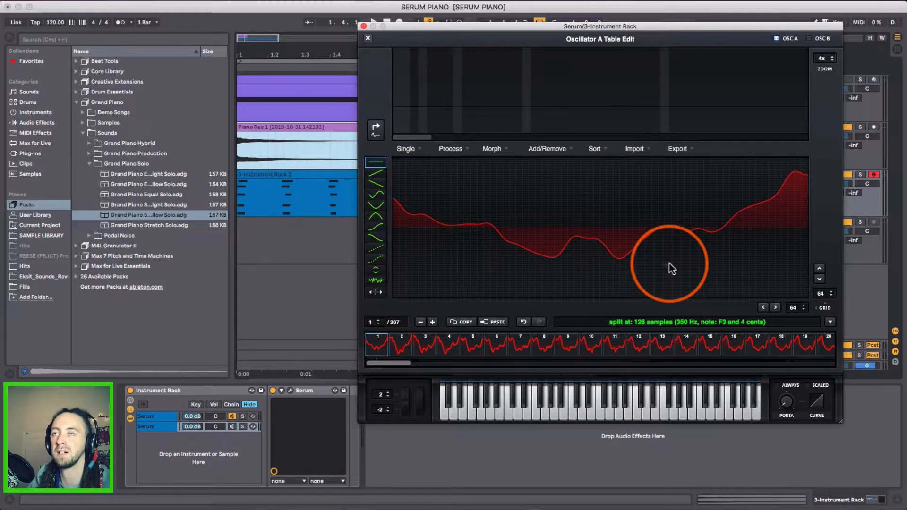
{"action": "left_click", "coordinate": [465, 151]}
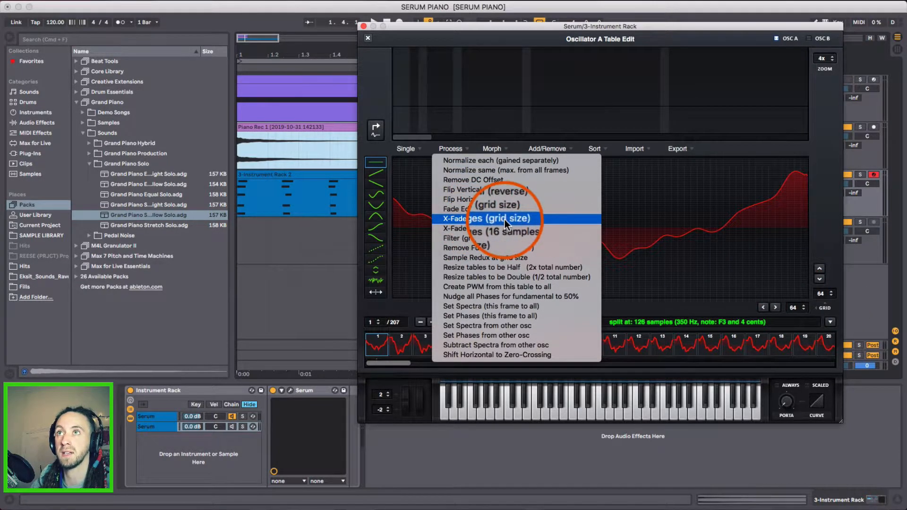
{"action": "left_click", "coordinate": [504, 220]}
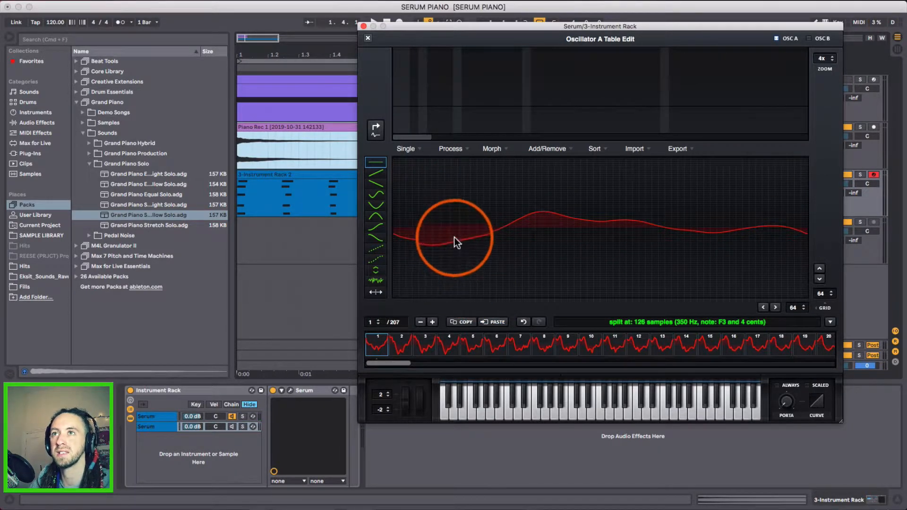
Step: Apply the Crossfade morph to the wavetable and view frames 1 and 2
{"action": "left_click", "coordinate": [491, 148]}
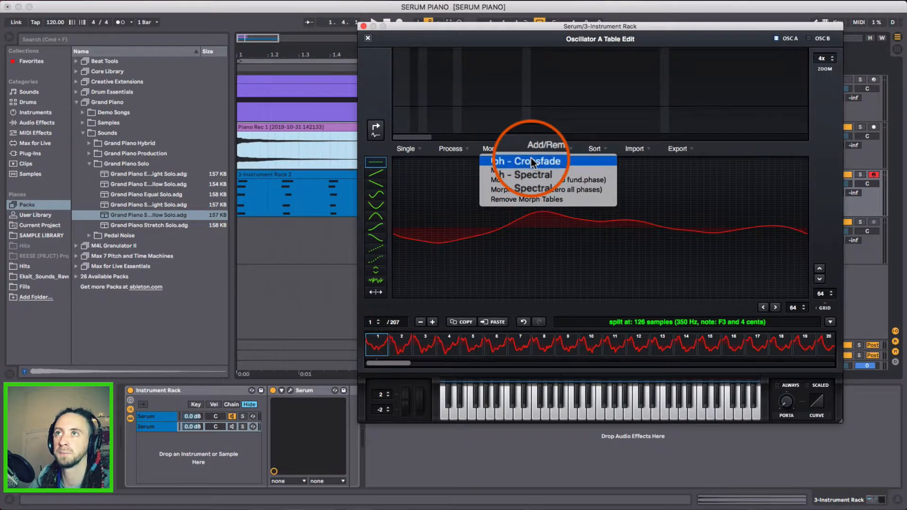
{"action": "left_click", "coordinate": [531, 160]}
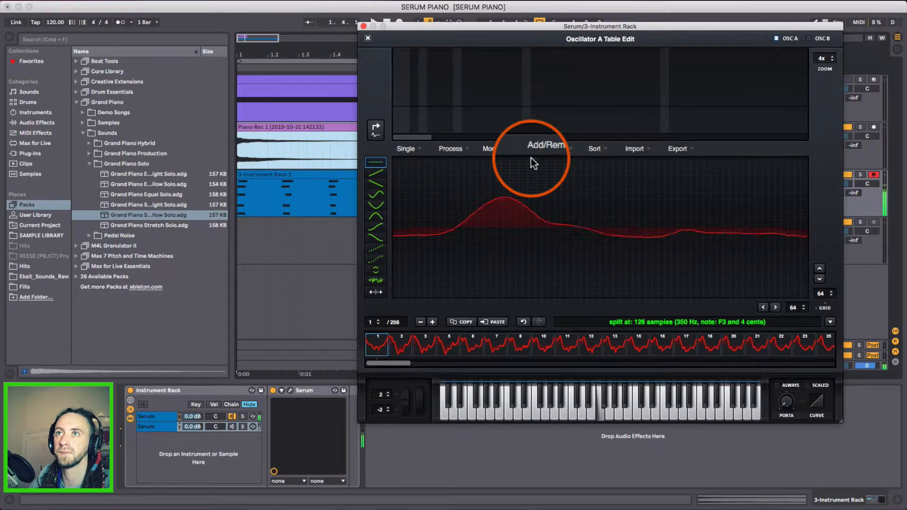
{"action": "left_click", "coordinate": [390, 342]}
{"action": "left_click", "coordinate": [387, 342]}
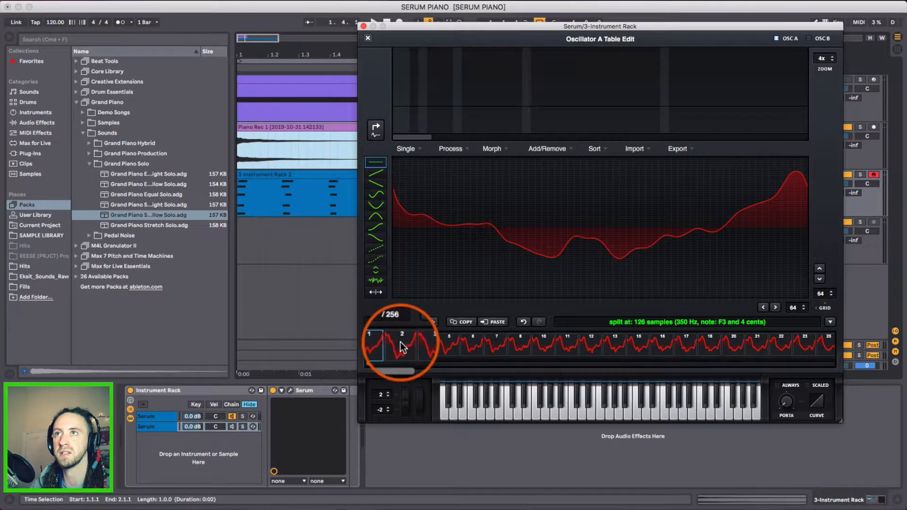
{"action": "left_click", "coordinate": [401, 342]}
Step: Apply the Spectral morph in its plain, zero fund.phase and zero all phases variants to the wavetable, and close the table editor
{"action": "left_click", "coordinate": [493, 149]}
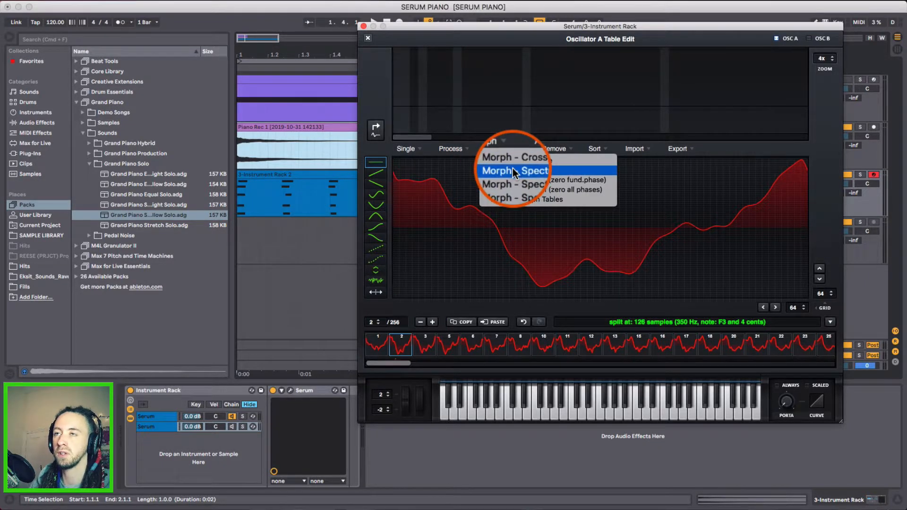
{"action": "left_click", "coordinate": [513, 171]}
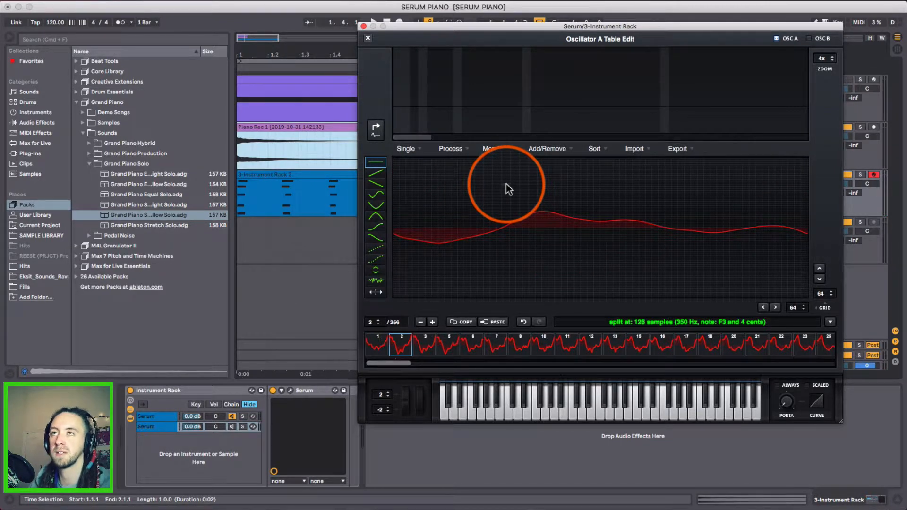
{"action": "left_click", "coordinate": [502, 152]}
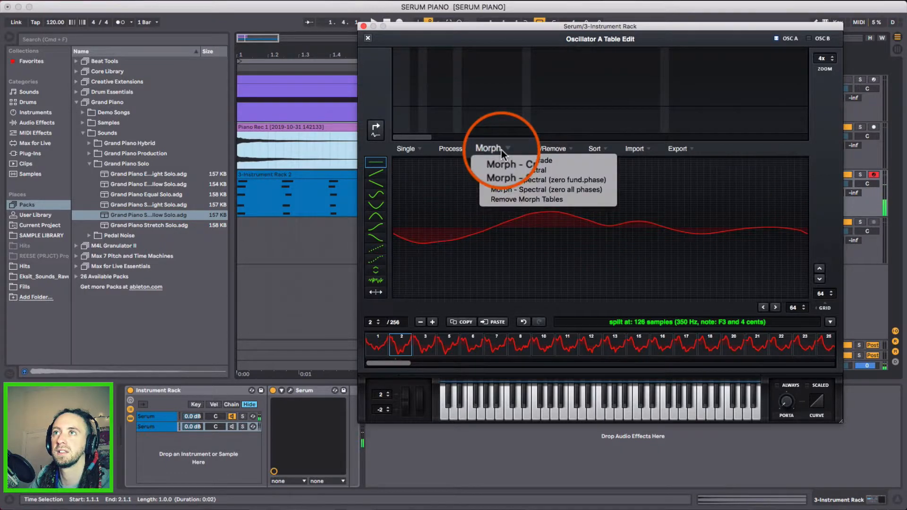
{"action": "left_click", "coordinate": [525, 179]}
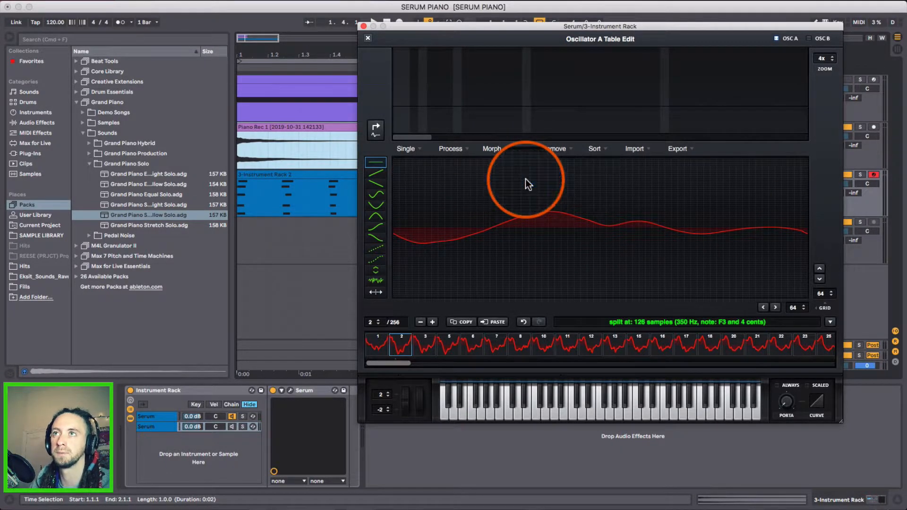
{"action": "left_click", "coordinate": [503, 148]}
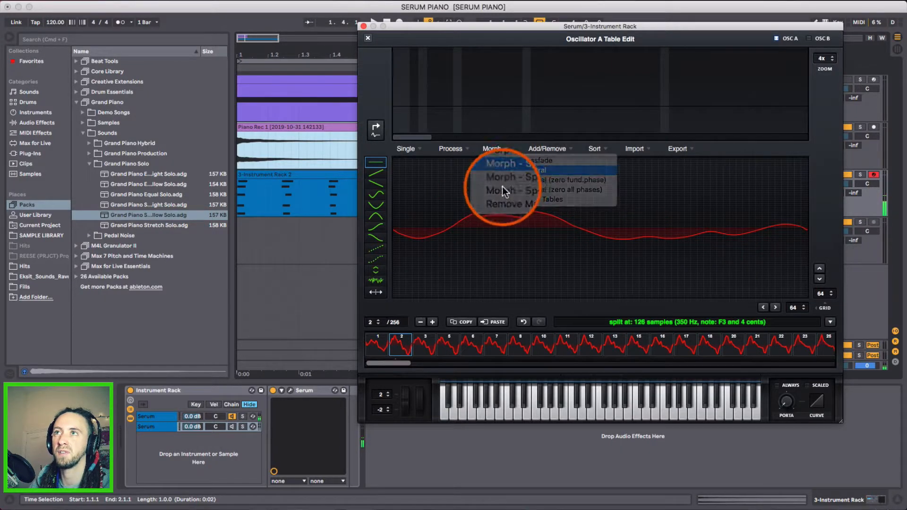
{"action": "left_click", "coordinate": [503, 189]}
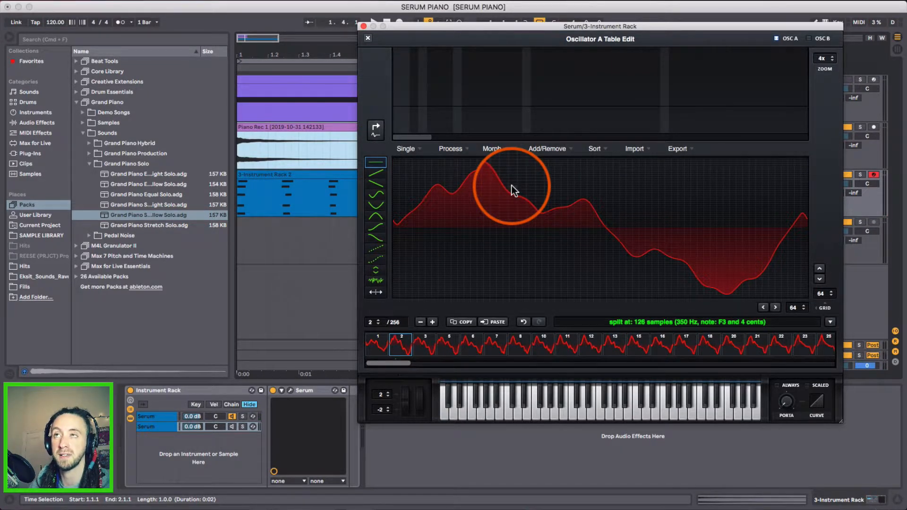
{"action": "left_click", "coordinate": [368, 38]}
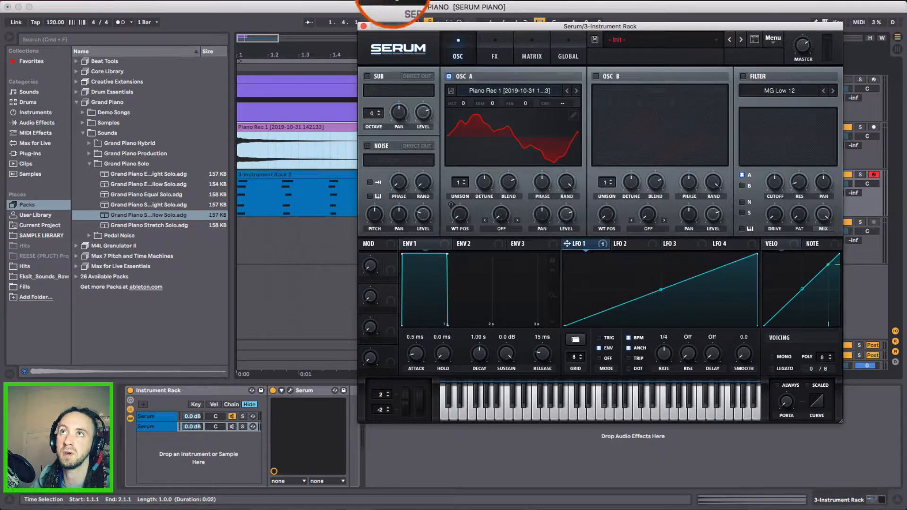
Step: Close this Serum instance, switch the rack's active chain from the first to the second, and open the second chain's Serum
{"action": "left_click", "coordinate": [365, 27]}
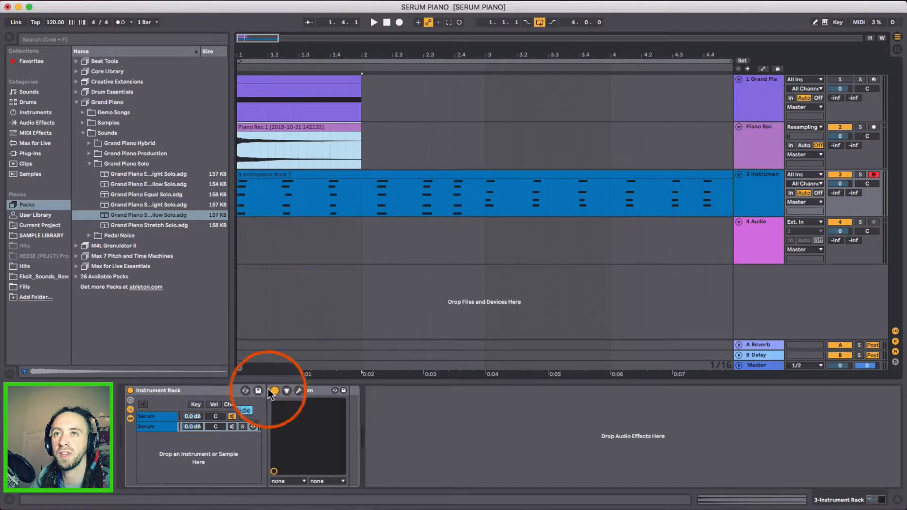
{"action": "left_click", "coordinate": [230, 425]}
{"action": "left_click", "coordinate": [231, 415]}
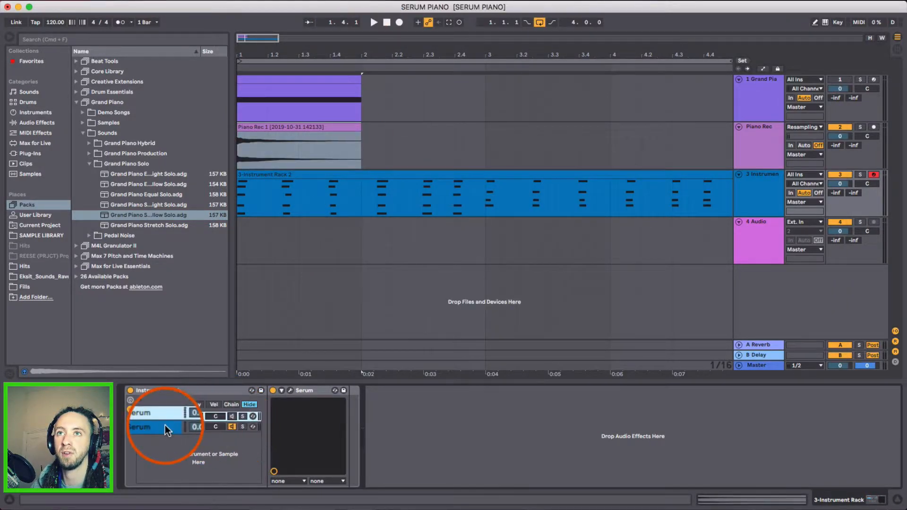
{"action": "left_click", "coordinate": [290, 390]}
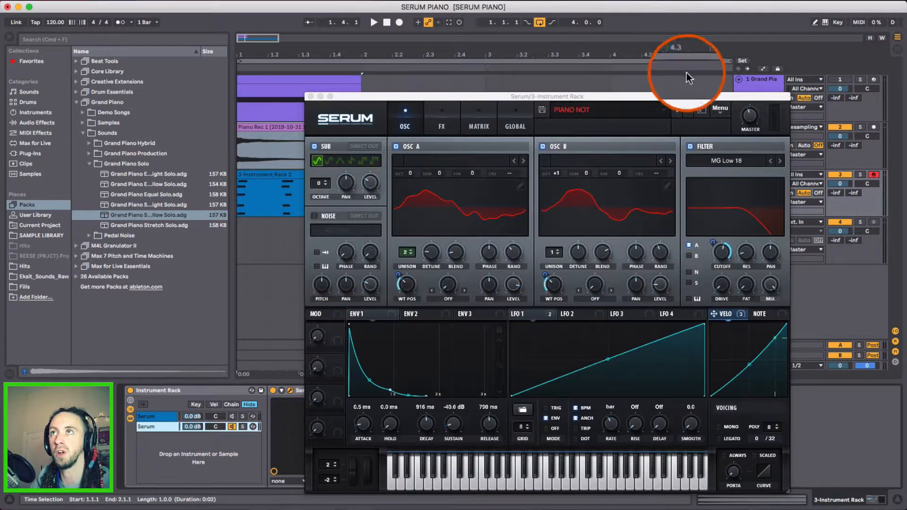
{"action": "left_click_drag", "start_coordinate": [653, 95], "coordinate": [628, 78]}
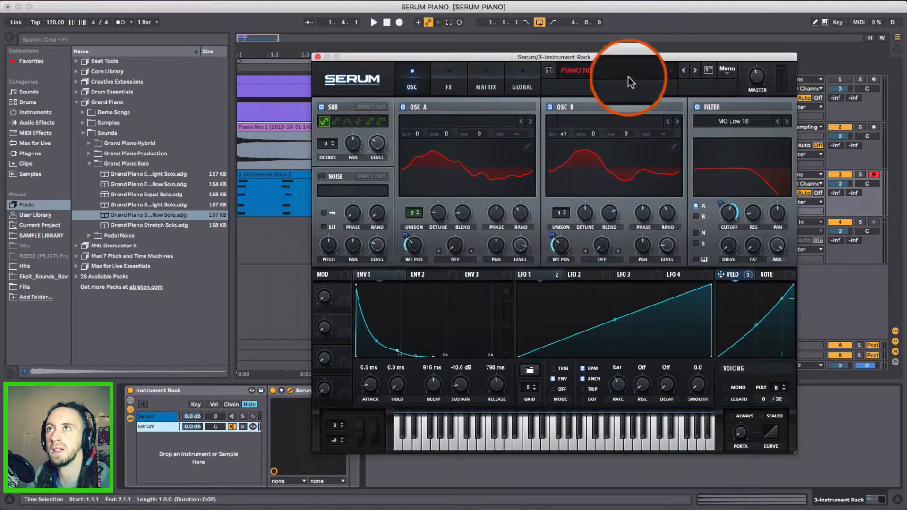
Step: Turn off Oscillator B, the filter and the sub oscillator in the PIANO NOT patch, leaving Oscillator A on
{"action": "left_click", "coordinate": [558, 107]}
{"action": "left_click", "coordinate": [726, 107]}
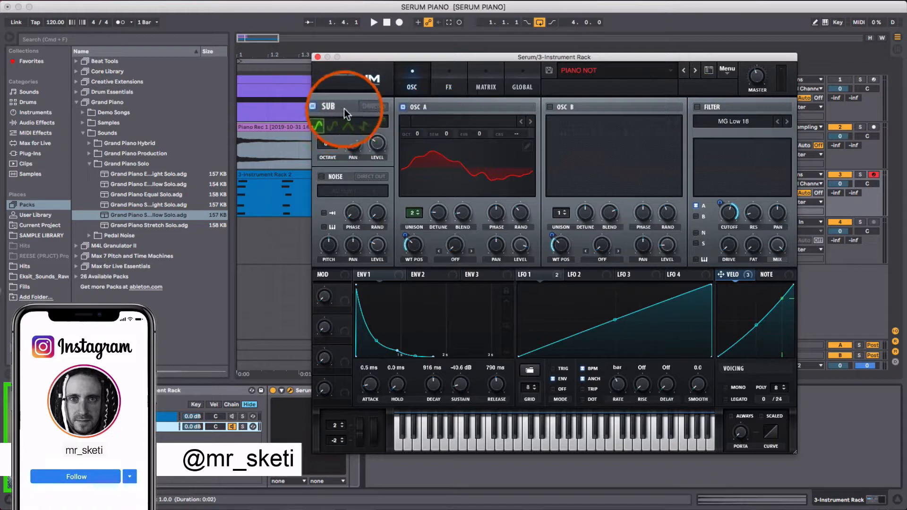
{"action": "left_click", "coordinate": [331, 107]}
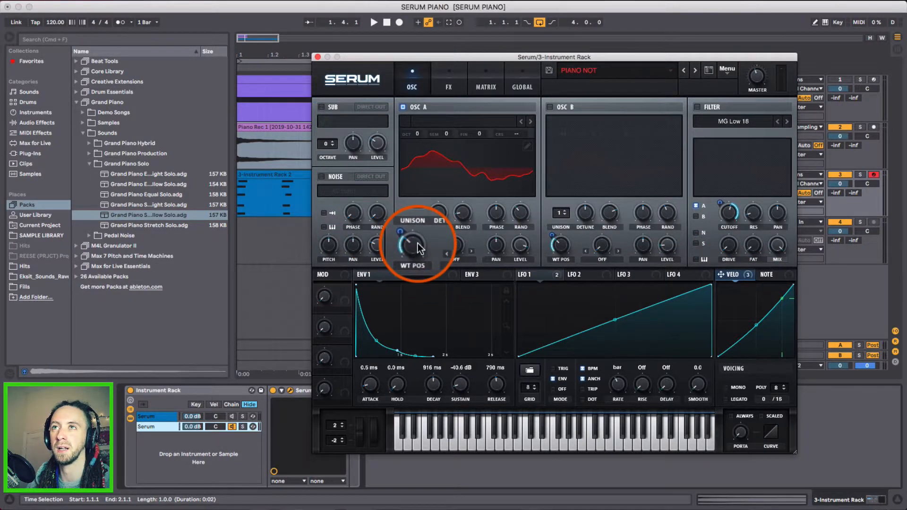
{"action": "mouse_move", "coordinate": [420, 249]}
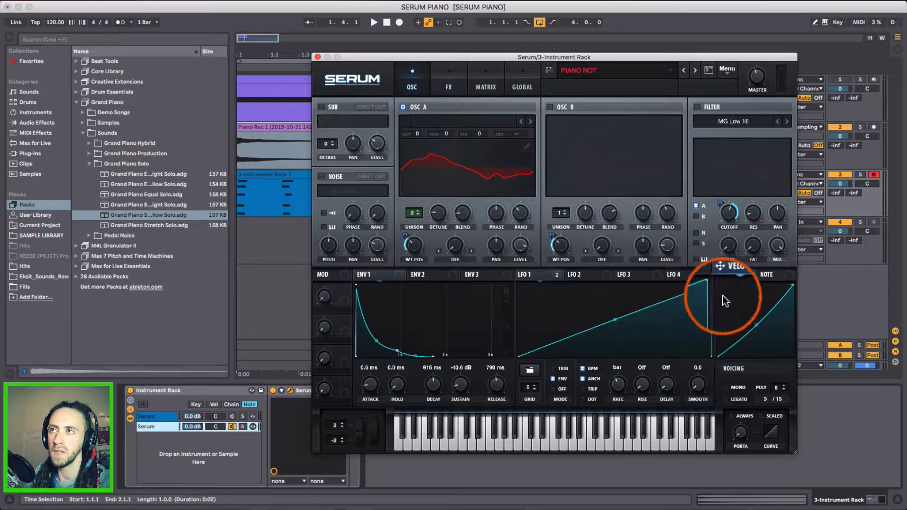
{"action": "mouse_move", "coordinate": [738, 279]}
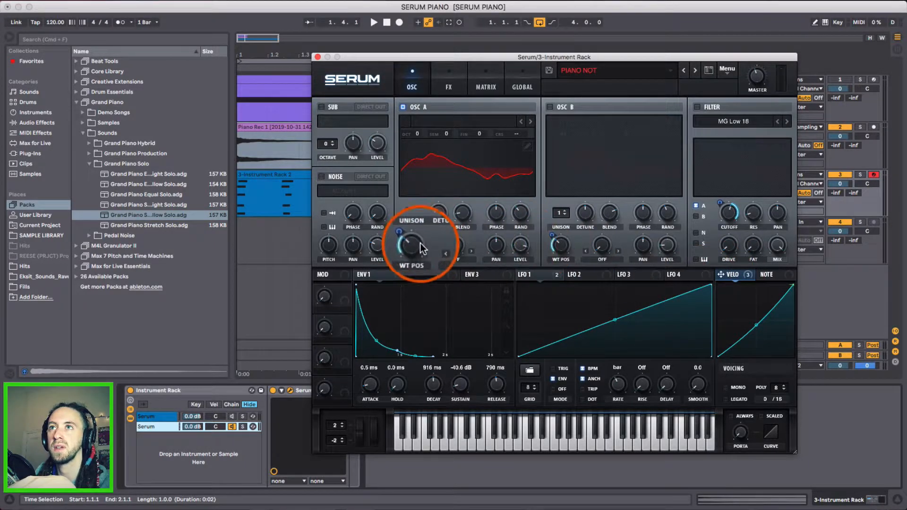
Step: Show the velocity modulation source and turn the filter, Oscillator B and the sub oscillator back on in the PIANO NOT patch
{"action": "mouse_move", "coordinate": [414, 247]}
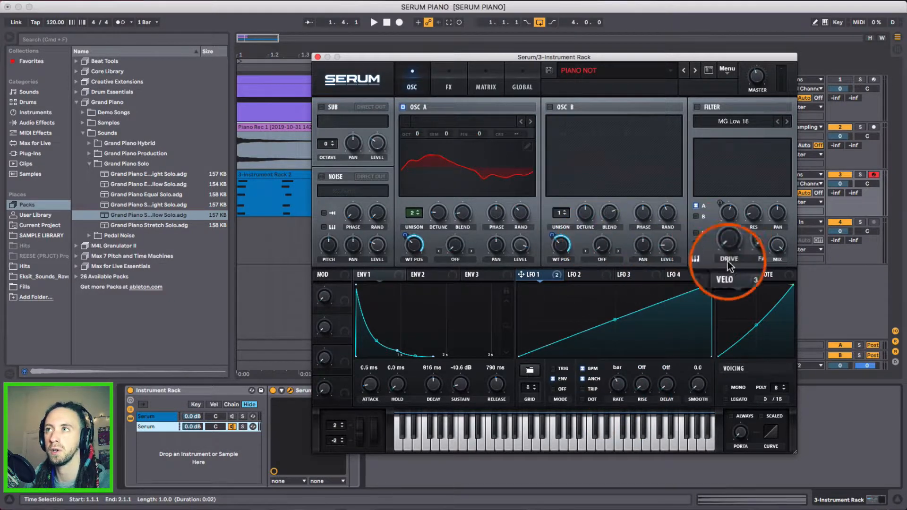
{"action": "left_click", "coordinate": [736, 276]}
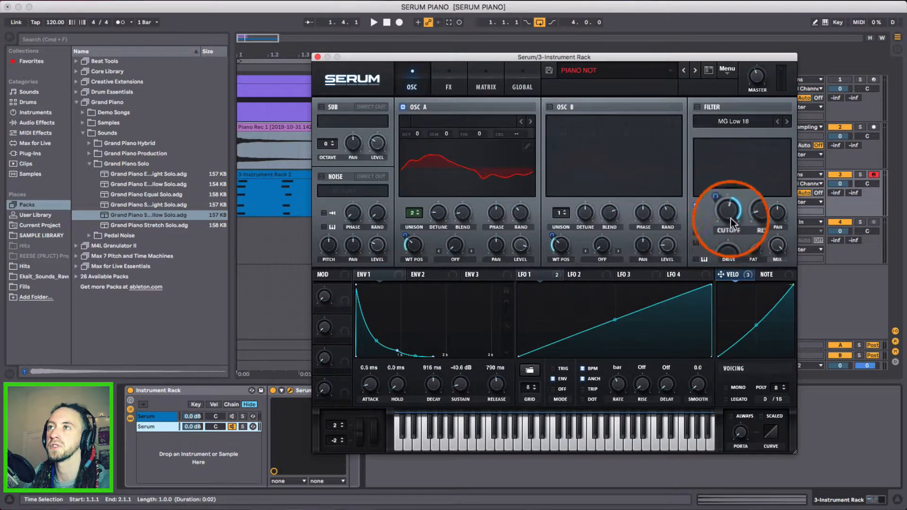
{"action": "left_click", "coordinate": [714, 110]}
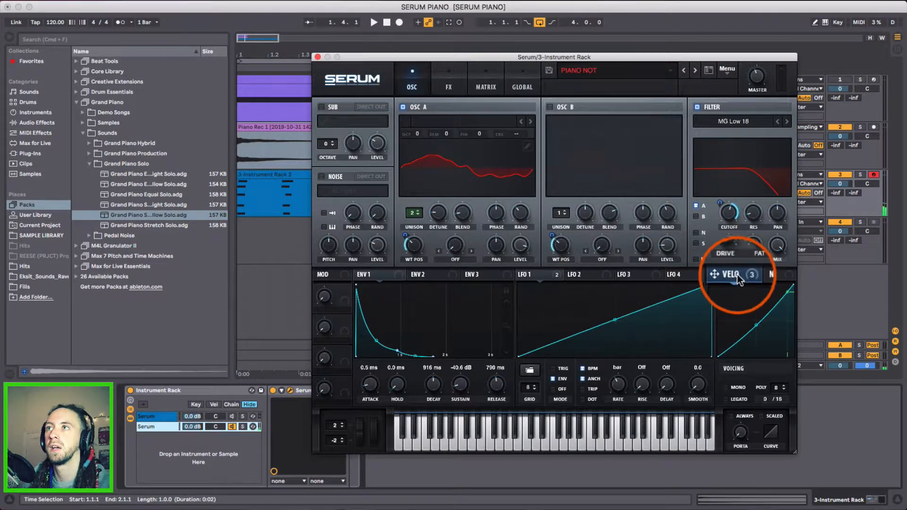
{"action": "left_click", "coordinate": [557, 103]}
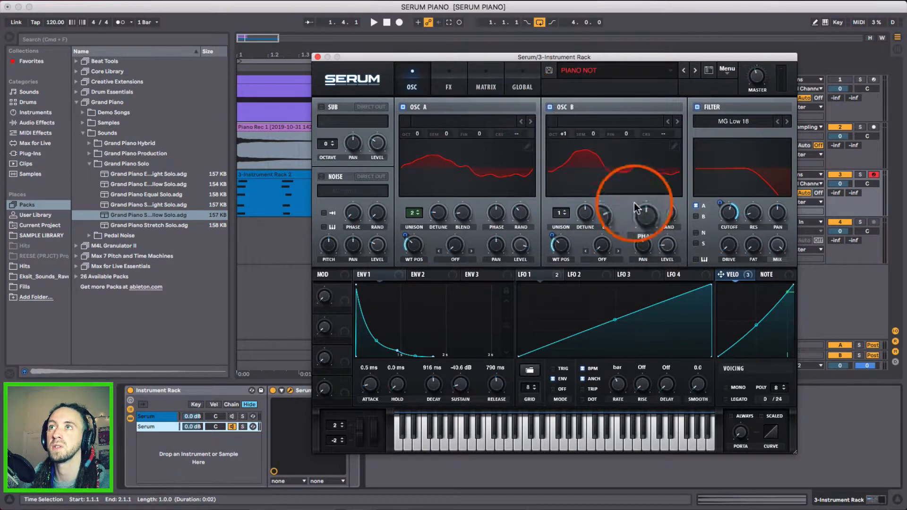
{"action": "left_click_drag", "start_coordinate": [563, 133], "coordinate": [567, 119]}
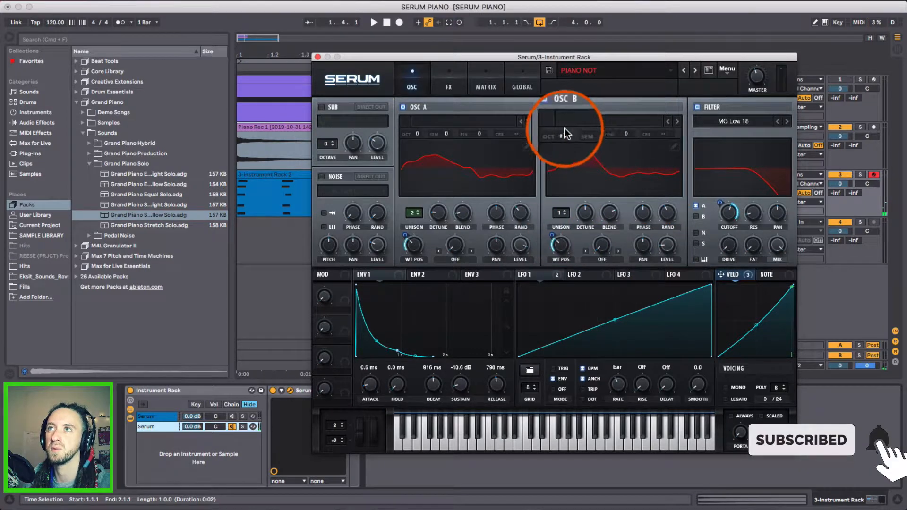
{"action": "left_click", "coordinate": [338, 105]}
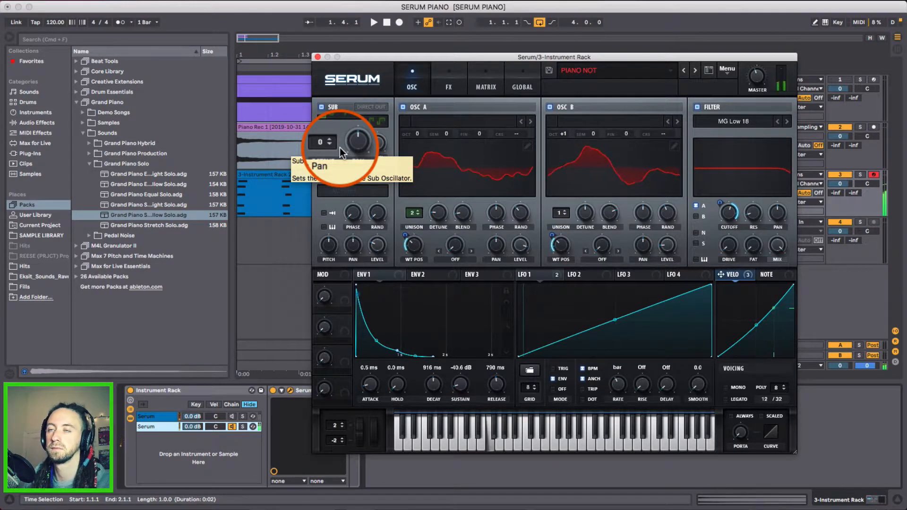
Step: Review the patch's effects, the phase and random phase controls of both oscillators, and the global settings, then return to the oscillators
{"action": "left_click", "coordinate": [446, 73]}
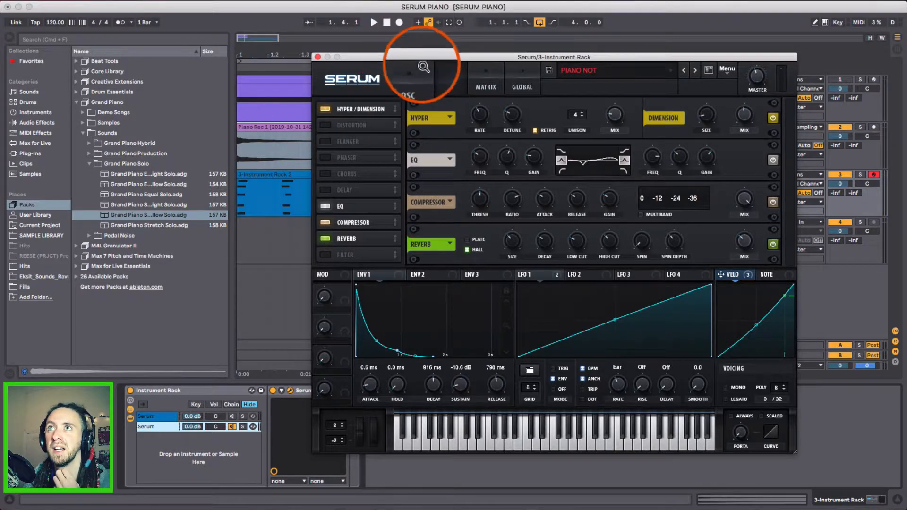
{"action": "left_click", "coordinate": [414, 78]}
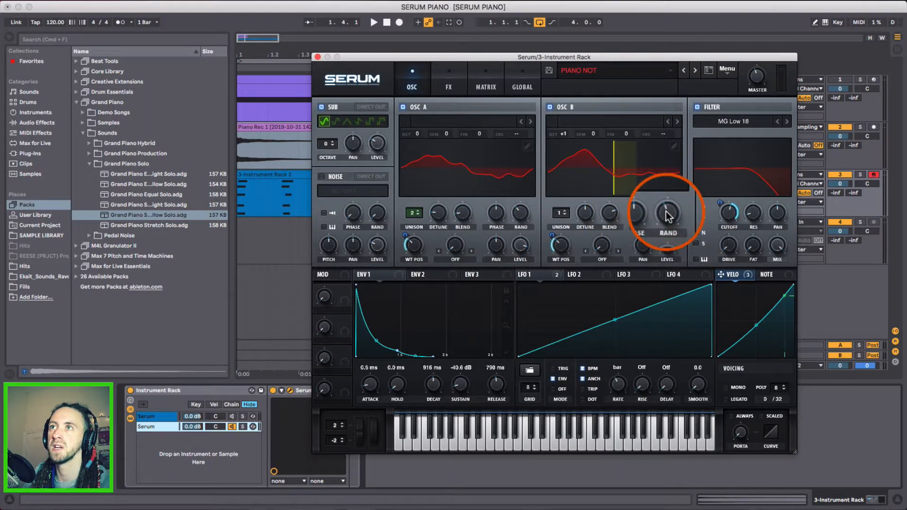
{"action": "mouse_move", "coordinate": [642, 218]}
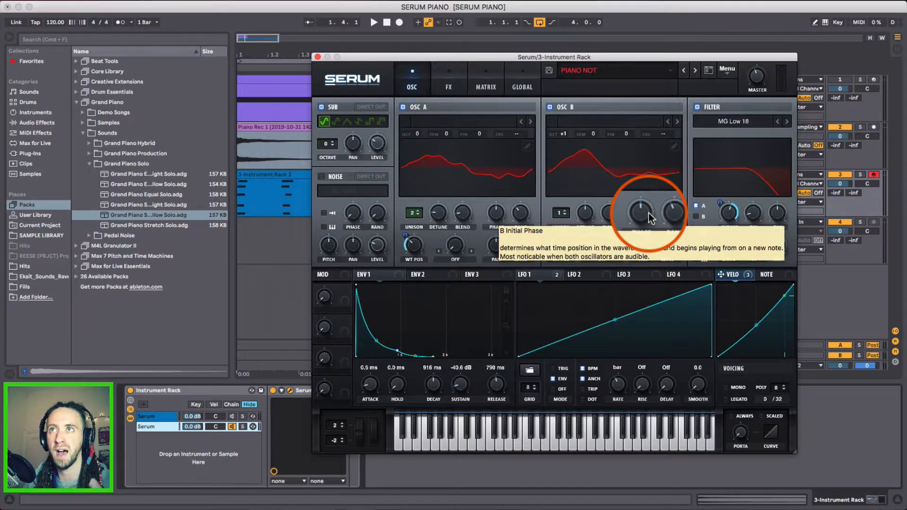
{"action": "left_click", "coordinate": [525, 215]}
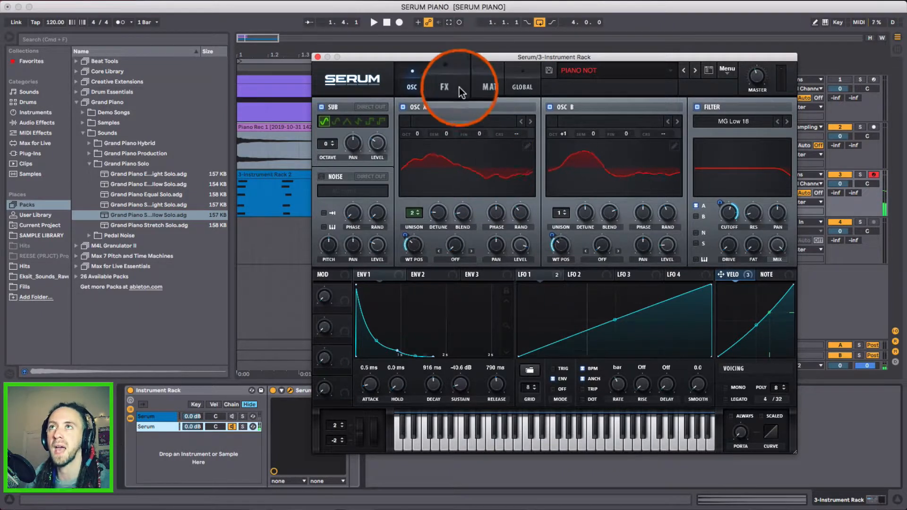
{"action": "left_click", "coordinate": [525, 82]}
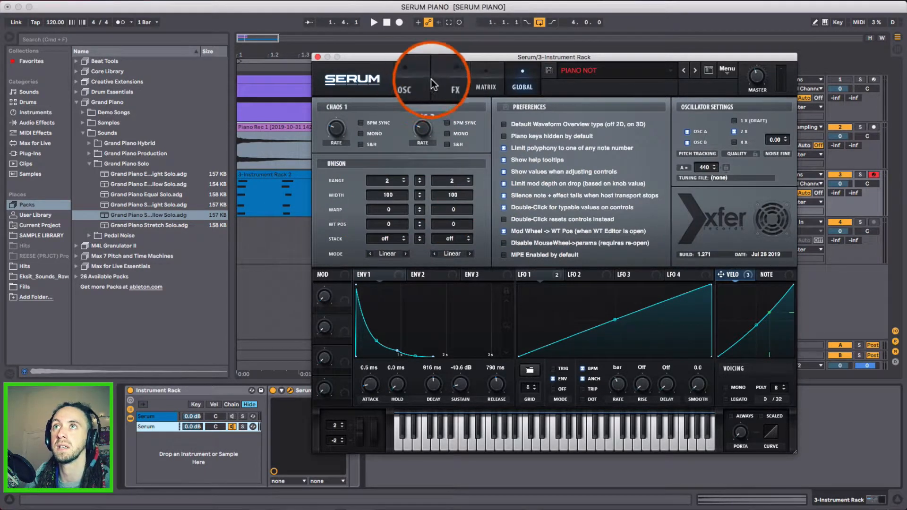
{"action": "left_click", "coordinate": [408, 81]}
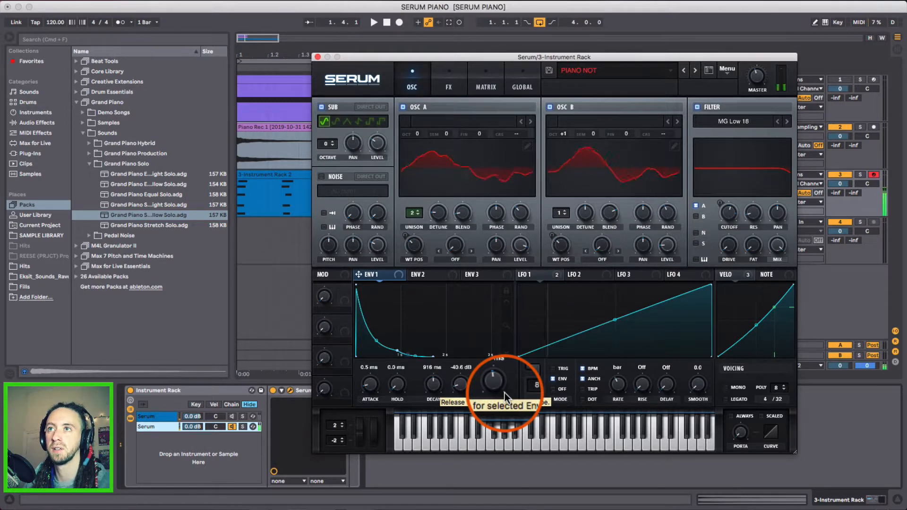
Step: Examine the compressor's makeup gain and the reverb's size, decay, low cut, high cut, spin, spin depth and mix settings
{"action": "left_click", "coordinate": [449, 89]}
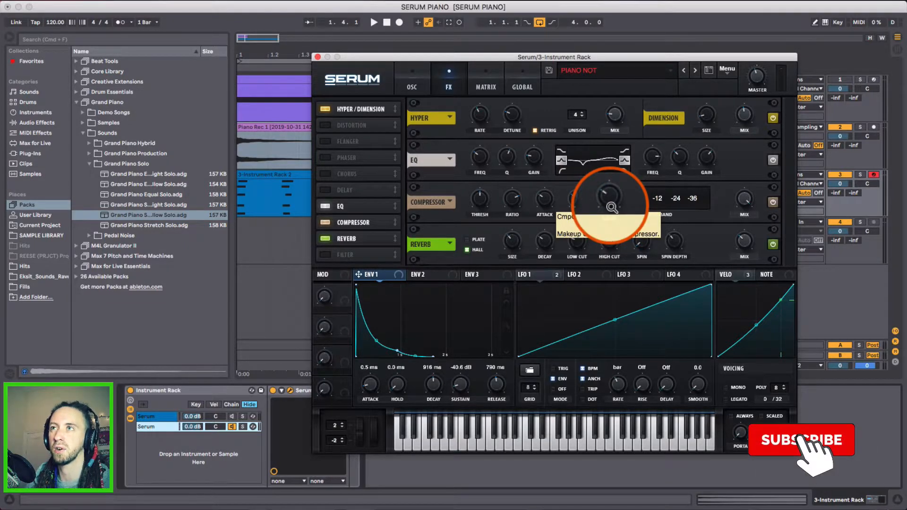
{"action": "mouse_move", "coordinate": [613, 204]}
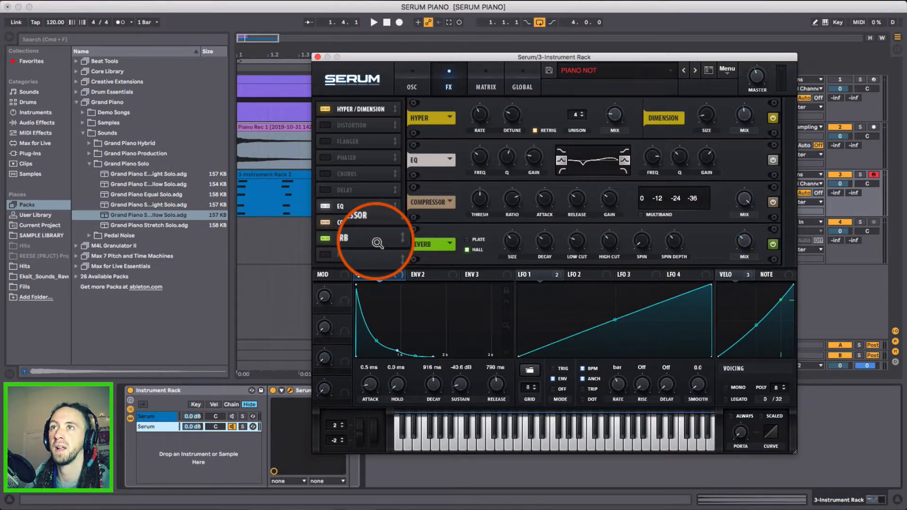
{"action": "mouse_move", "coordinate": [514, 242]}
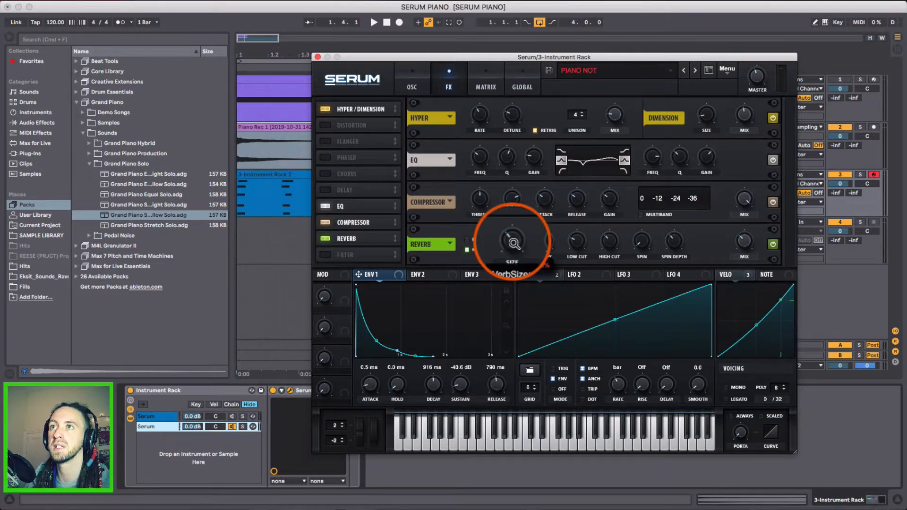
{"action": "mouse_move", "coordinate": [544, 243]}
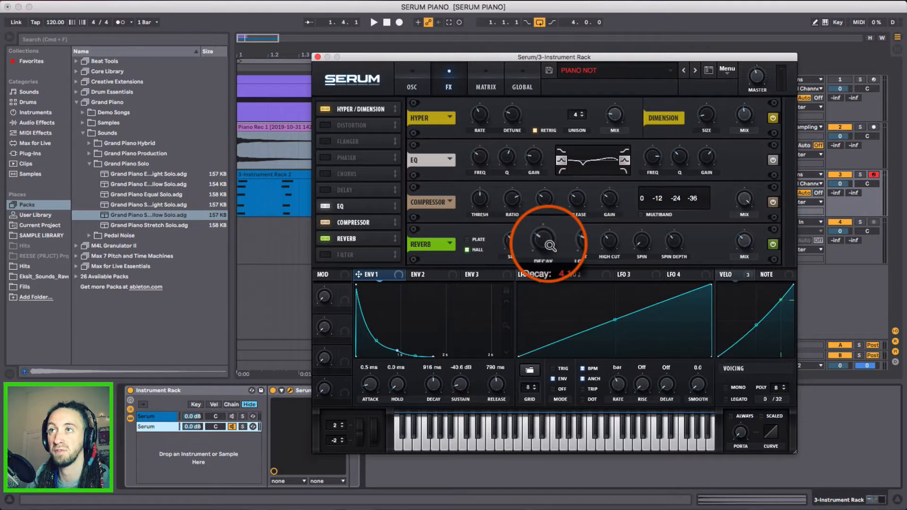
{"action": "mouse_move", "coordinate": [573, 243]}
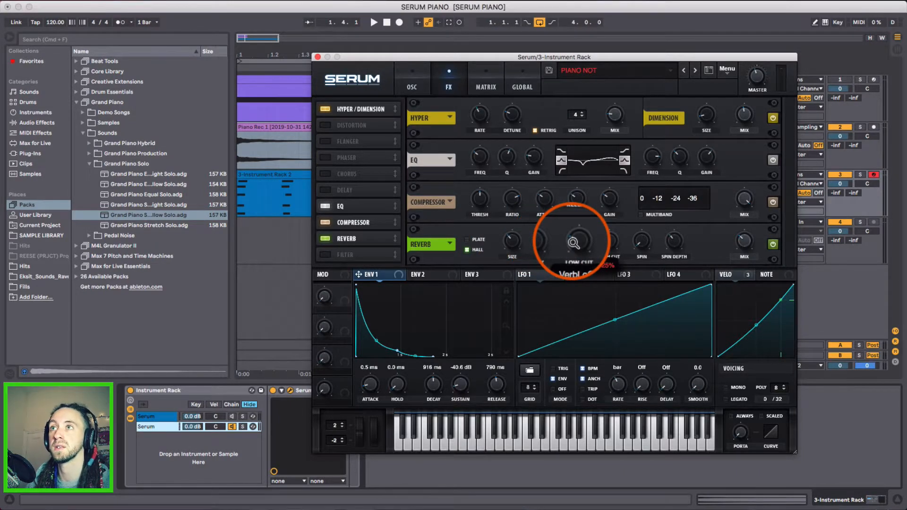
{"action": "mouse_move", "coordinate": [613, 243]}
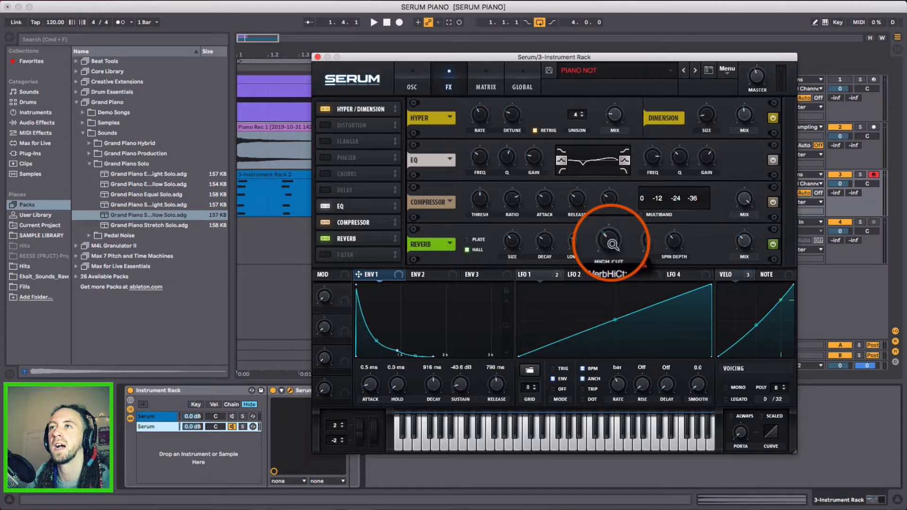
{"action": "mouse_move", "coordinate": [648, 246]}
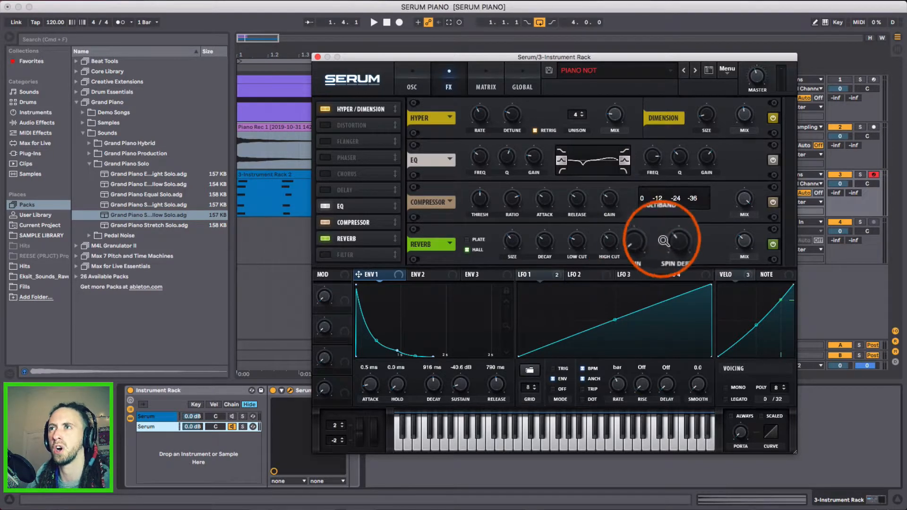
{"action": "mouse_move", "coordinate": [674, 241]}
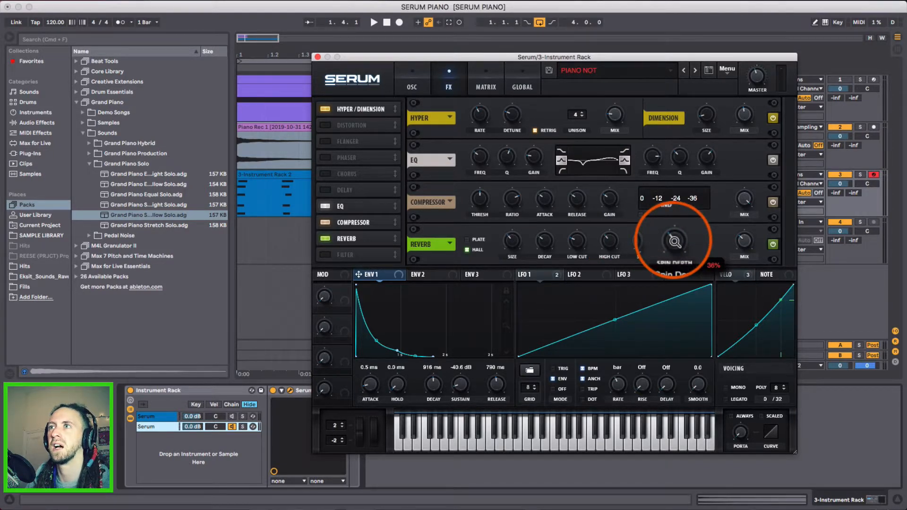
{"action": "mouse_move", "coordinate": [748, 242]}
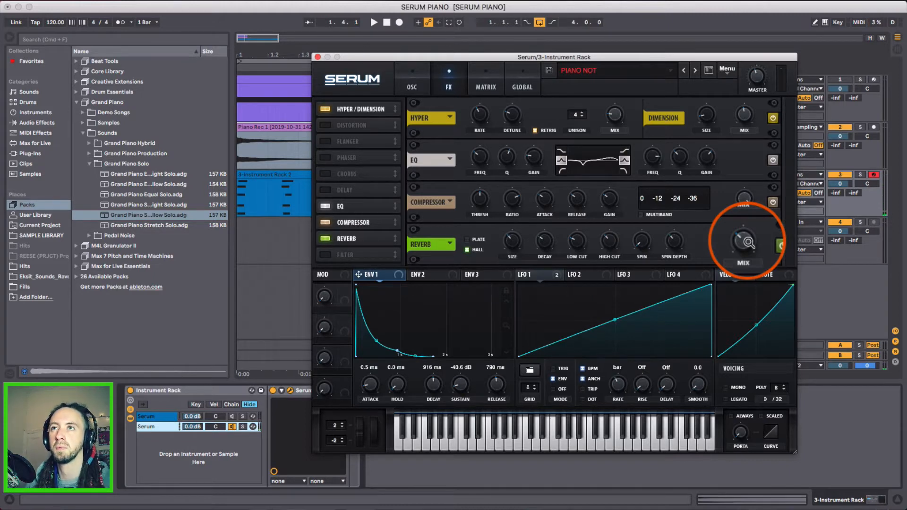
Step: Close the Serum window and open the notes of the four-bar 3-Instrument Rack 2 MIDI clip
{"action": "left_click", "coordinate": [317, 57]}
{"action": "left_click", "coordinate": [355, 177]}
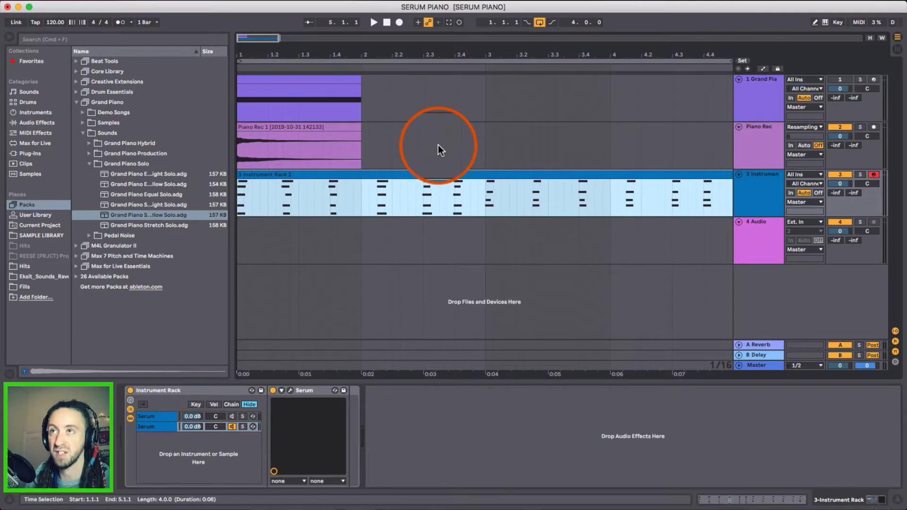
{"action": "left_click_drag", "start_coordinate": [441, 60], "coordinate": [300, 44]}
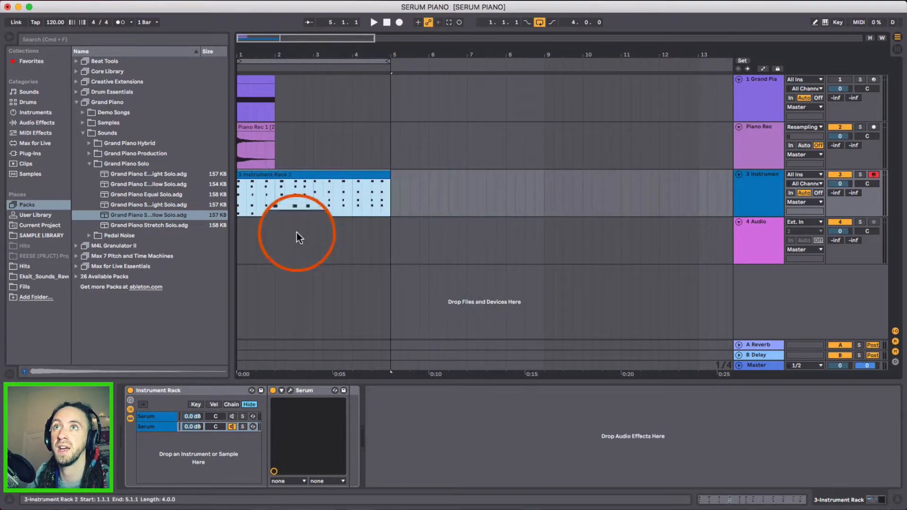
{"action": "left_click", "coordinate": [289, 184]}
{"action": "double_click", "coordinate": [289, 185]}
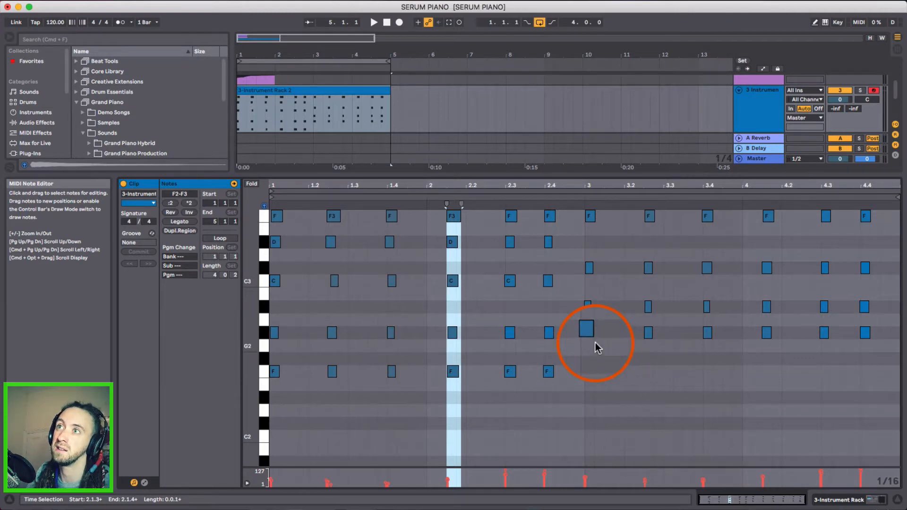
{"action": "scroll", "coordinate": [598, 352], "scroll_direction": "up", "scroll_amount": 2}
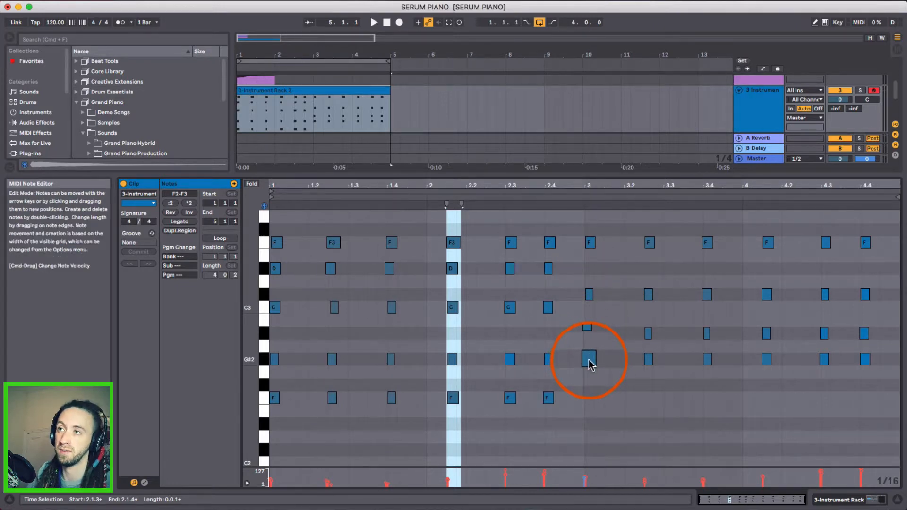
Step: Play the 3-Instrument Rack 2 clip from its start, mute the Piano Rec track, and hide the note editor
{"action": "left_click", "coordinate": [288, 89]}
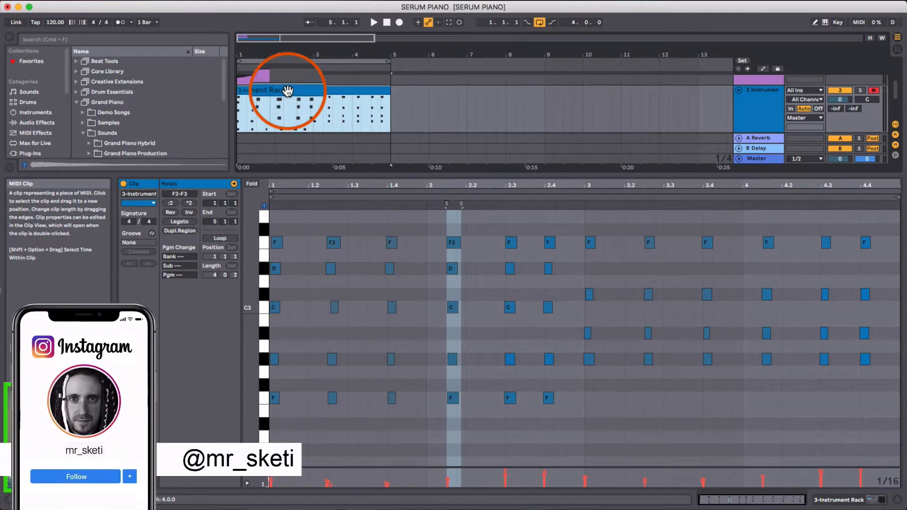
{"action": "key", "text": "space"}
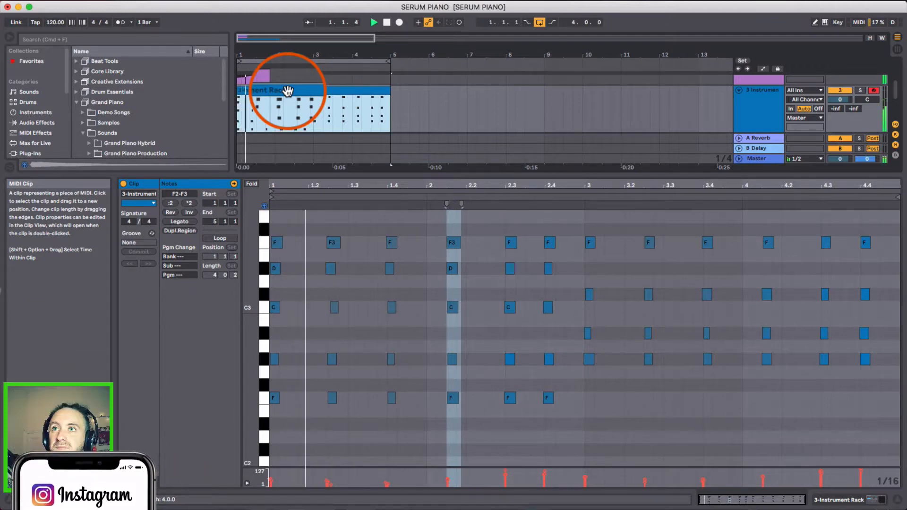
{"action": "scroll", "coordinate": [770, 99], "scroll_direction": "up", "scroll_amount": 3}
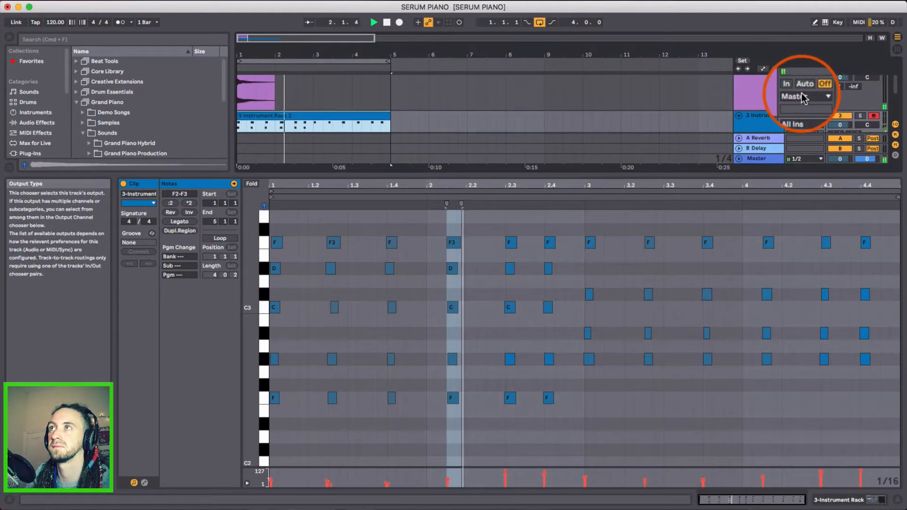
{"action": "left_click", "coordinate": [836, 85]}
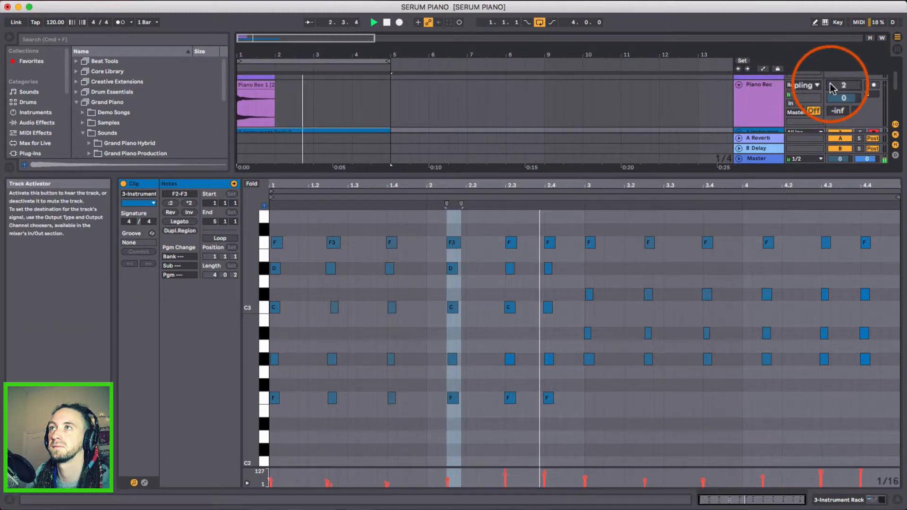
{"action": "left_click", "coordinate": [897, 500]}
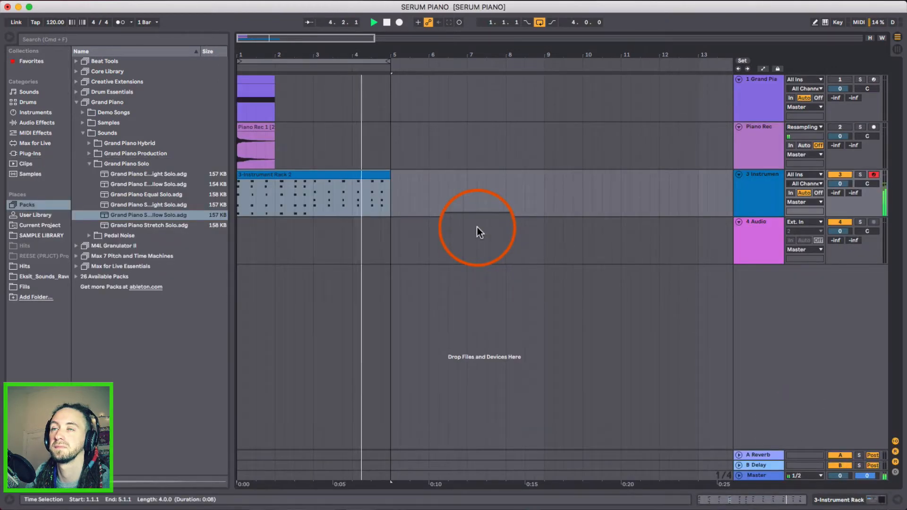